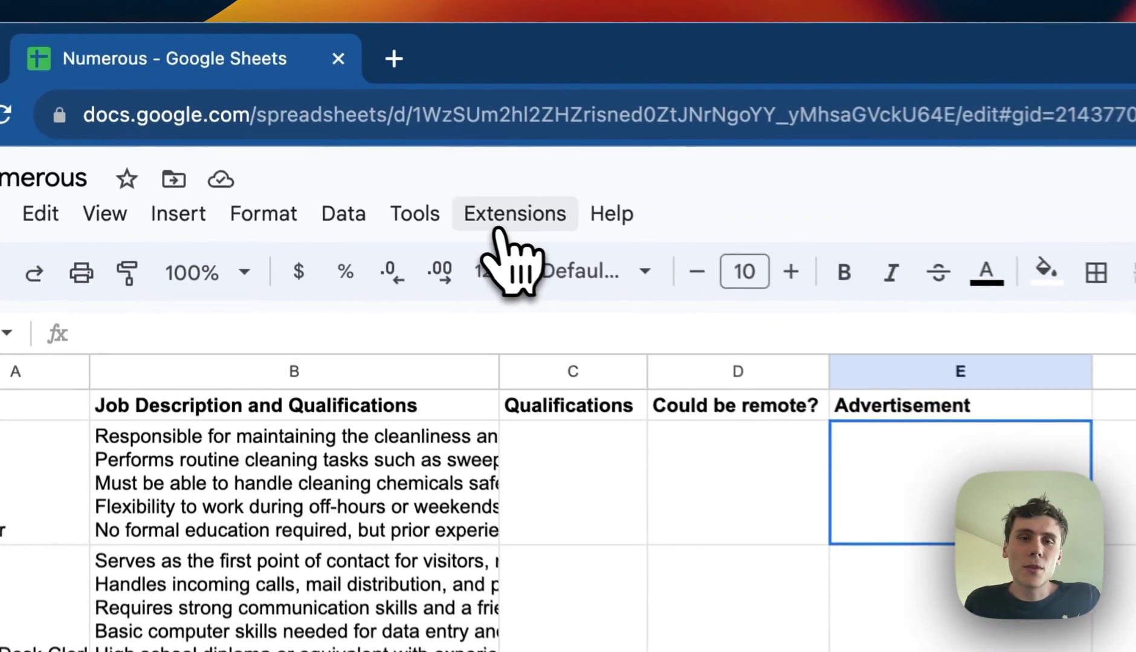
Show the Numerous.ai: ChatGPT for Sheets sidebar from the Extensions menu.
left_click(335, 123)
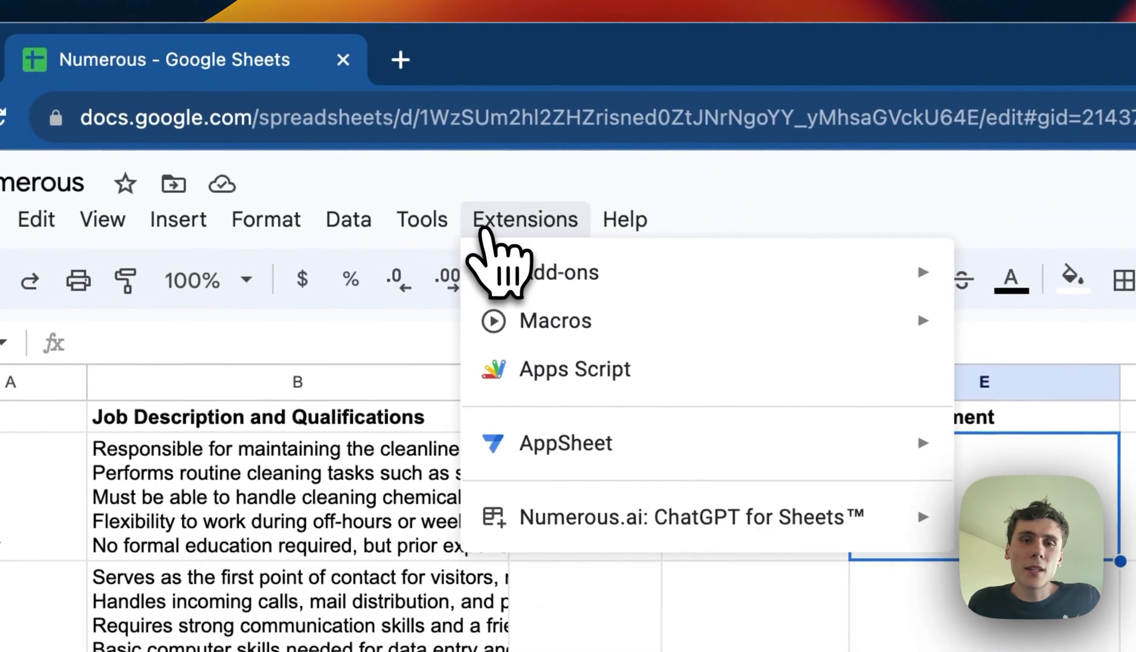
mouse_move(647, 275)
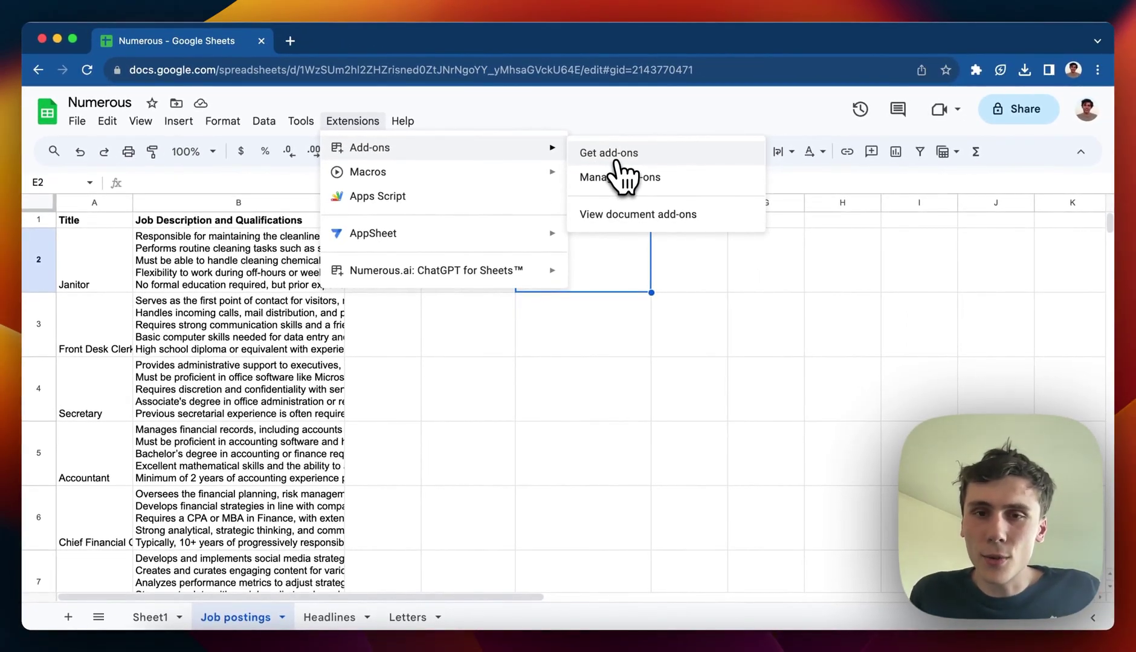
mouse_move(485, 275)
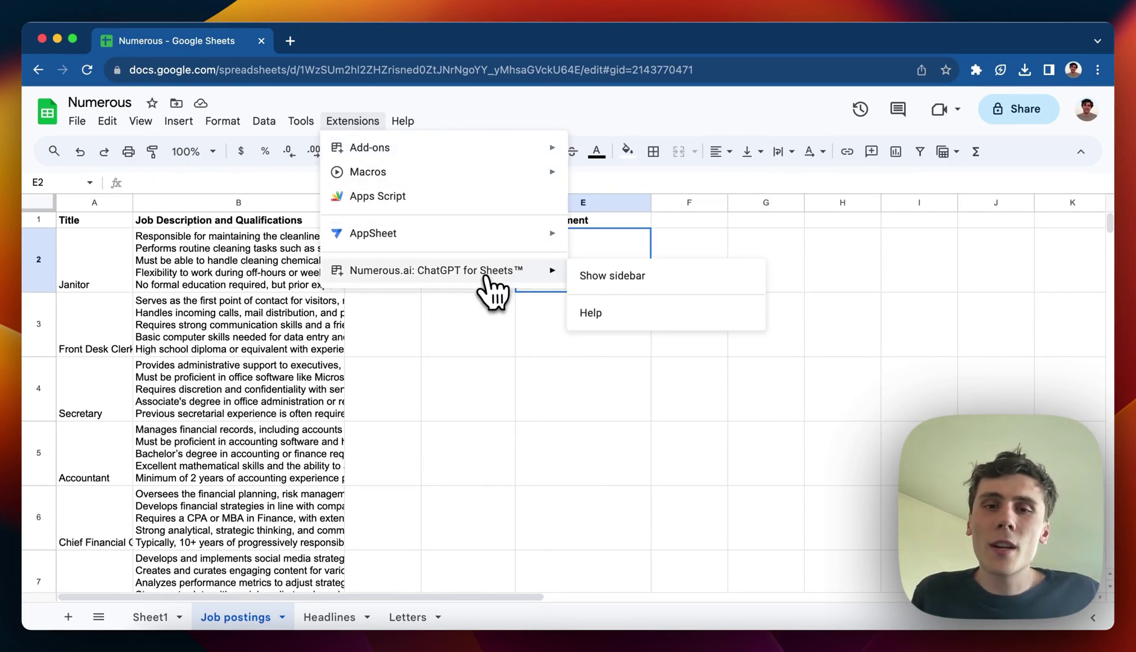
left_click(604, 276)
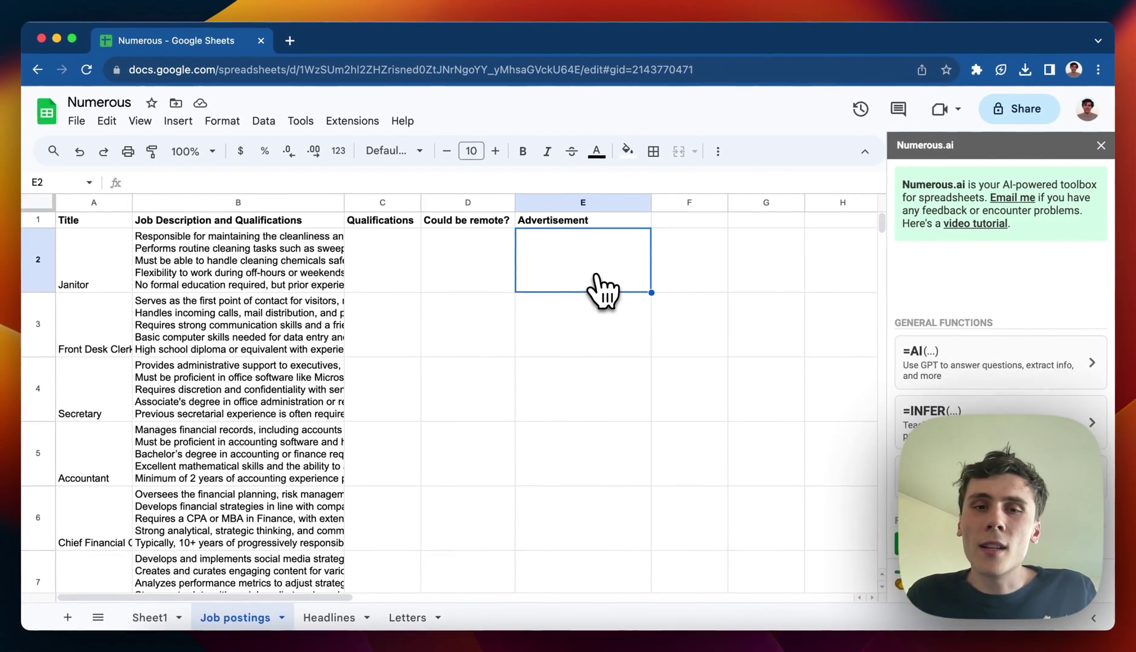
Open the =AI function's details in the sidebar, review the Janitor description, and select E2.
scroll(964, 320, "down", 3)
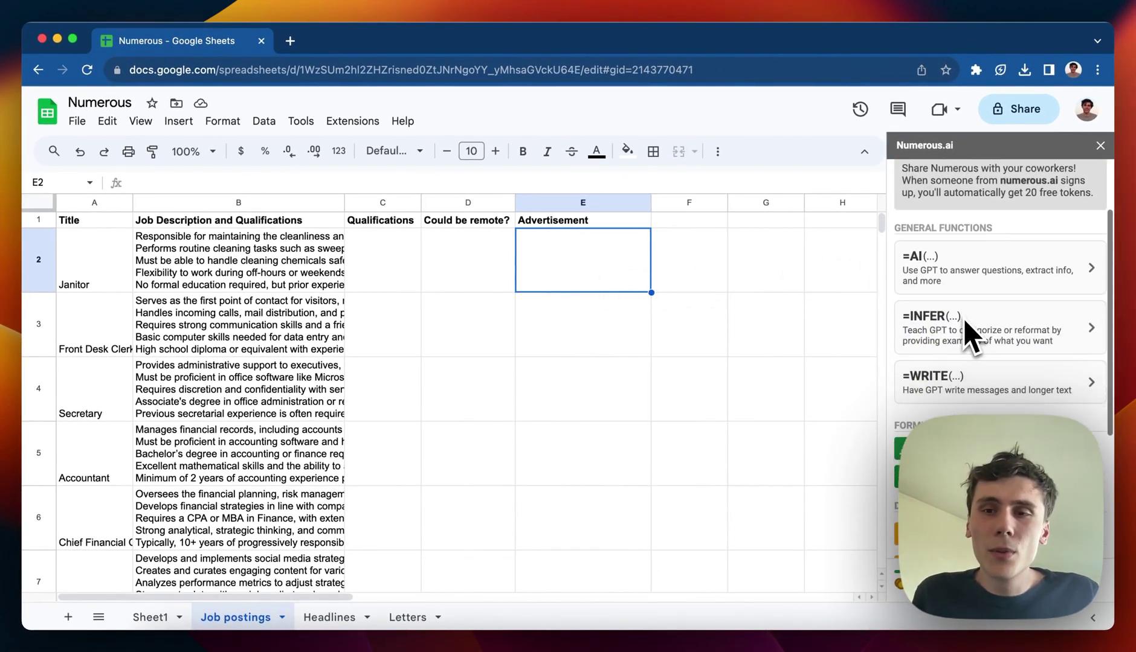
left_click(961, 273)
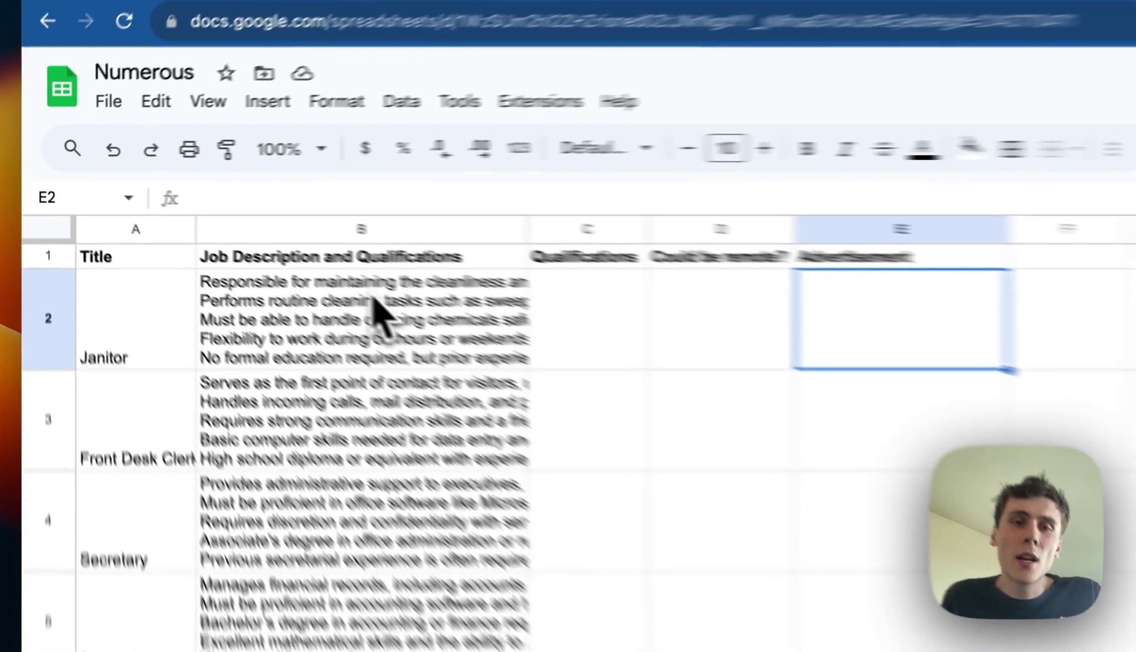
left_click(242, 250)
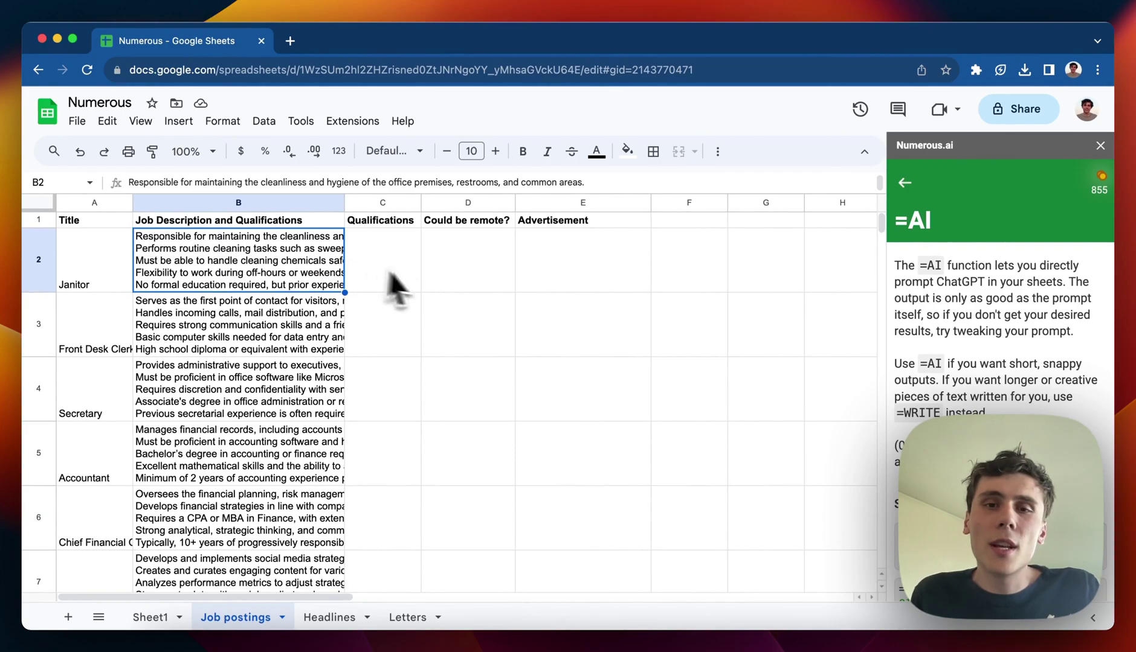
left_click(536, 263)
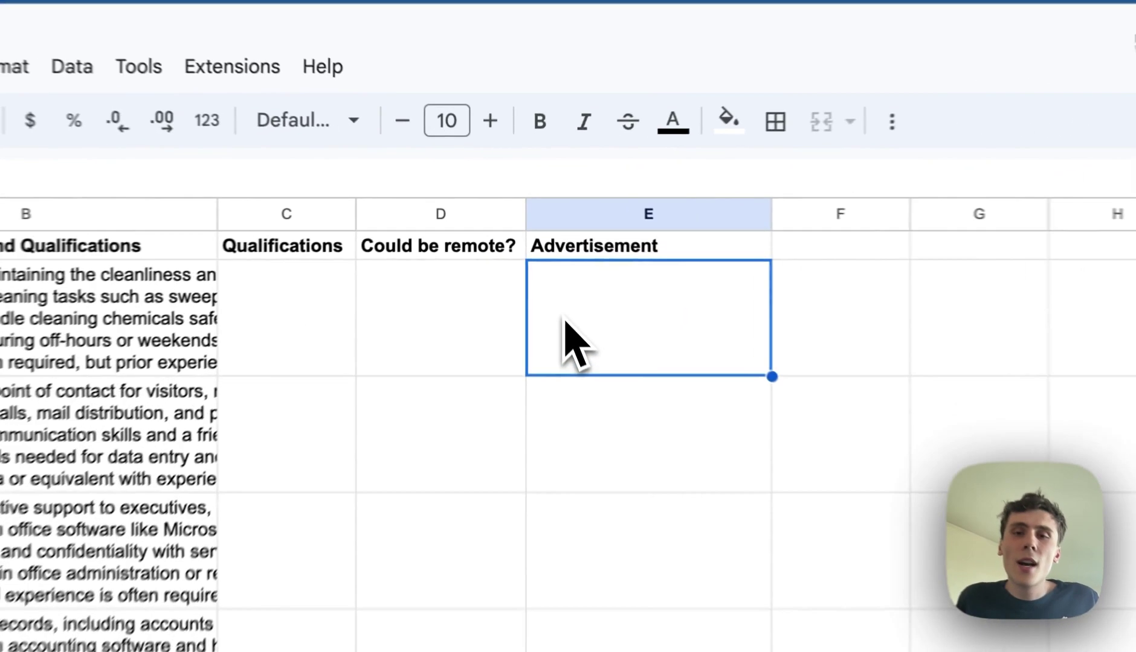
Begin an =AI prompt in E2 requesting a paragraph-long advertisement for the A2 job title.
double_click(536, 262)
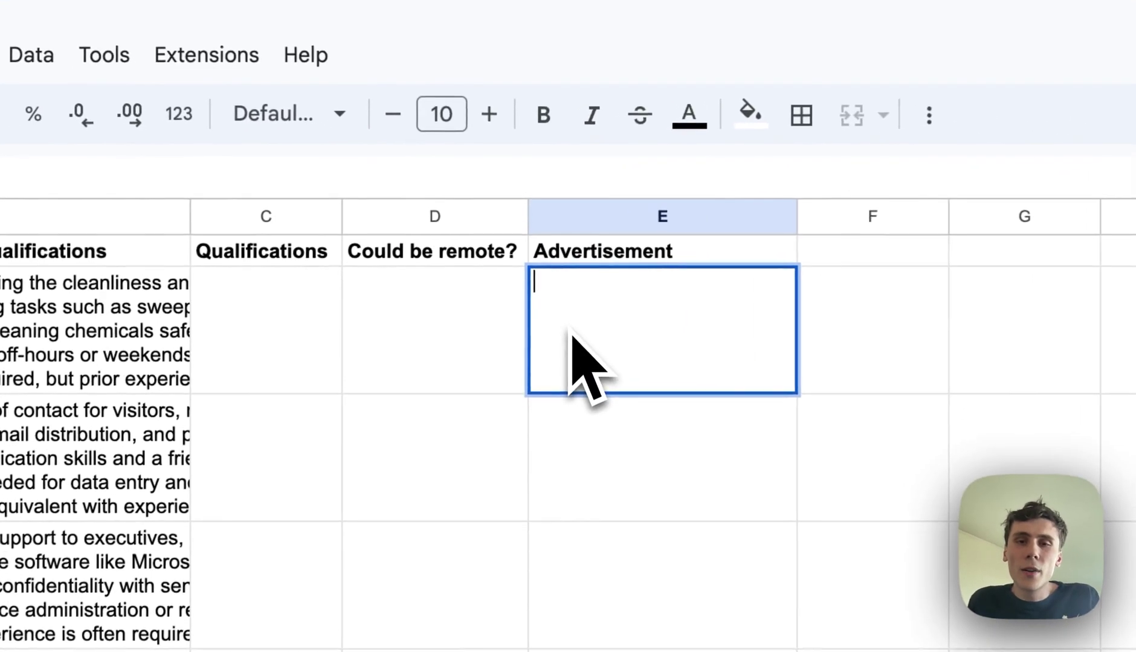
type("=AI")
type("(\"")
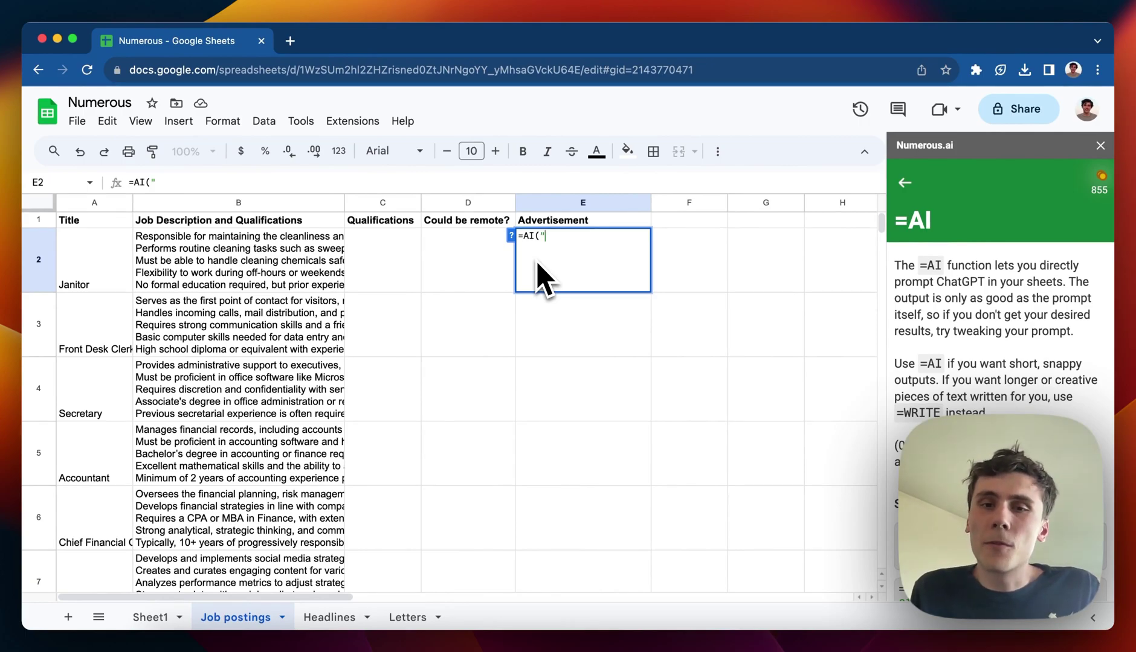
type("Write a paragraph ")
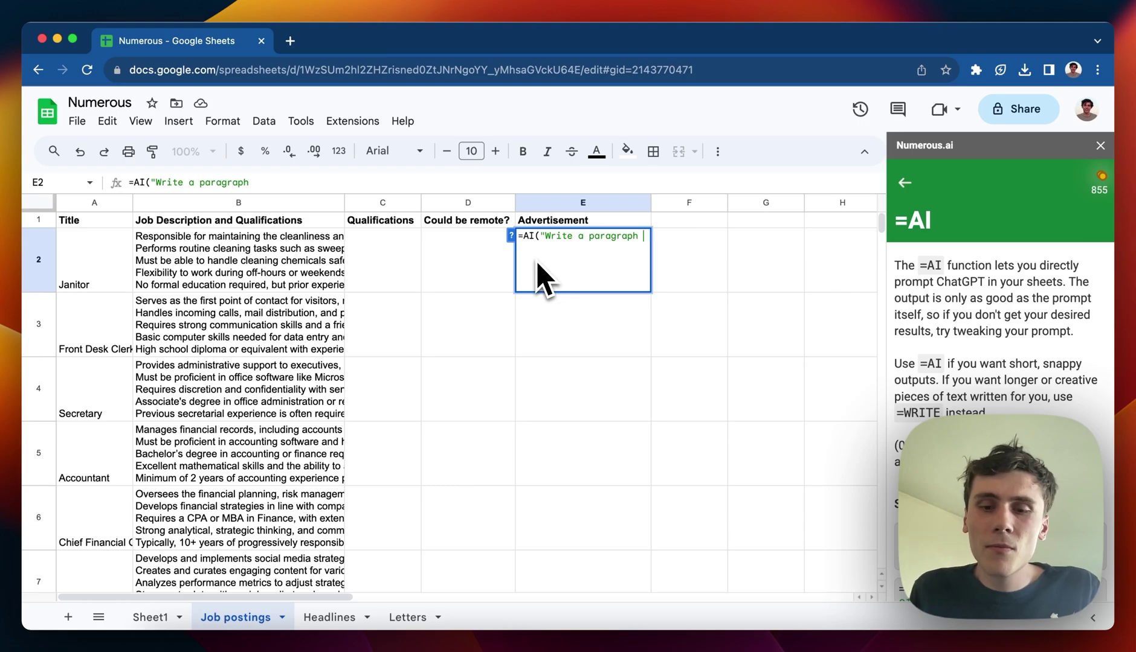
type("long advertisment that coul")
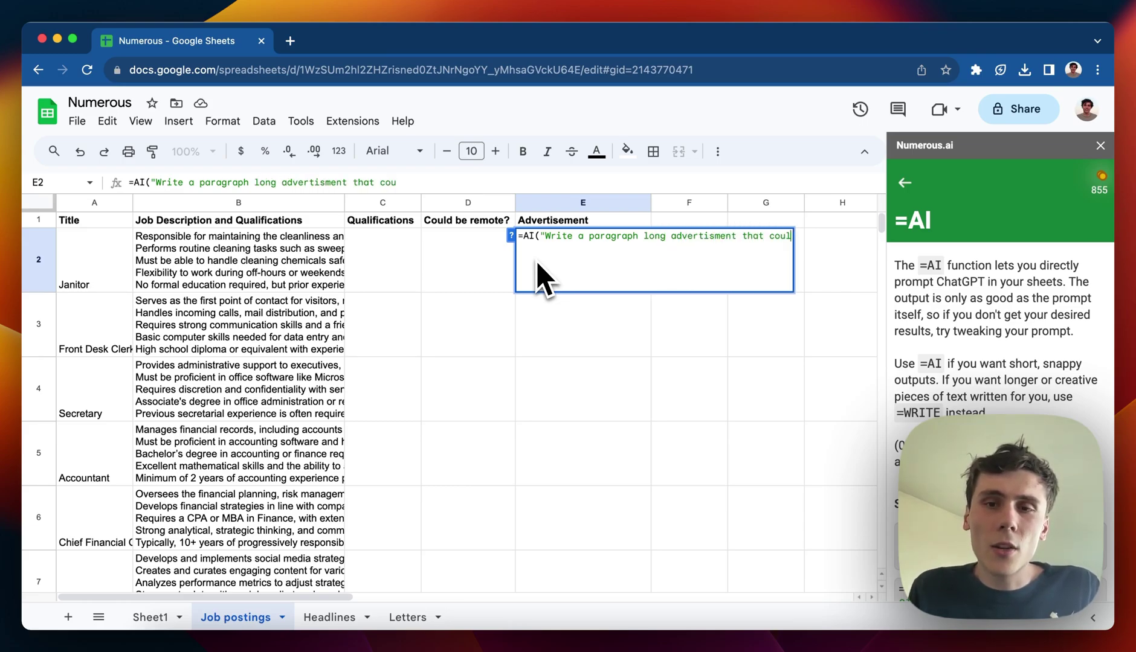
type("d be used to p")
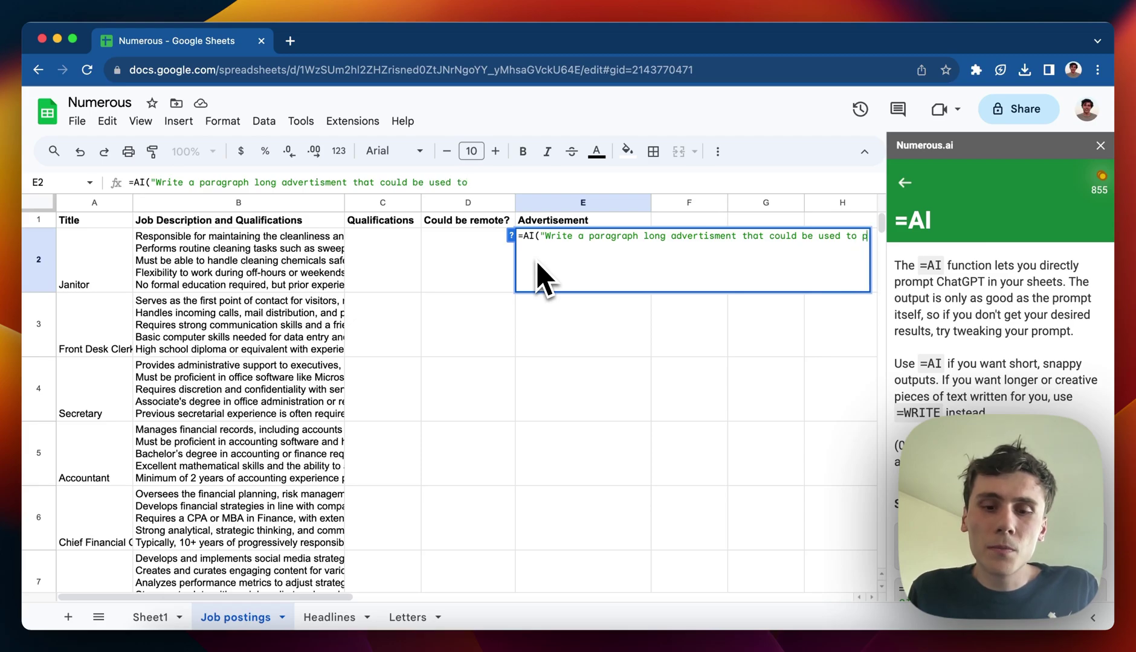
type("romote thi")
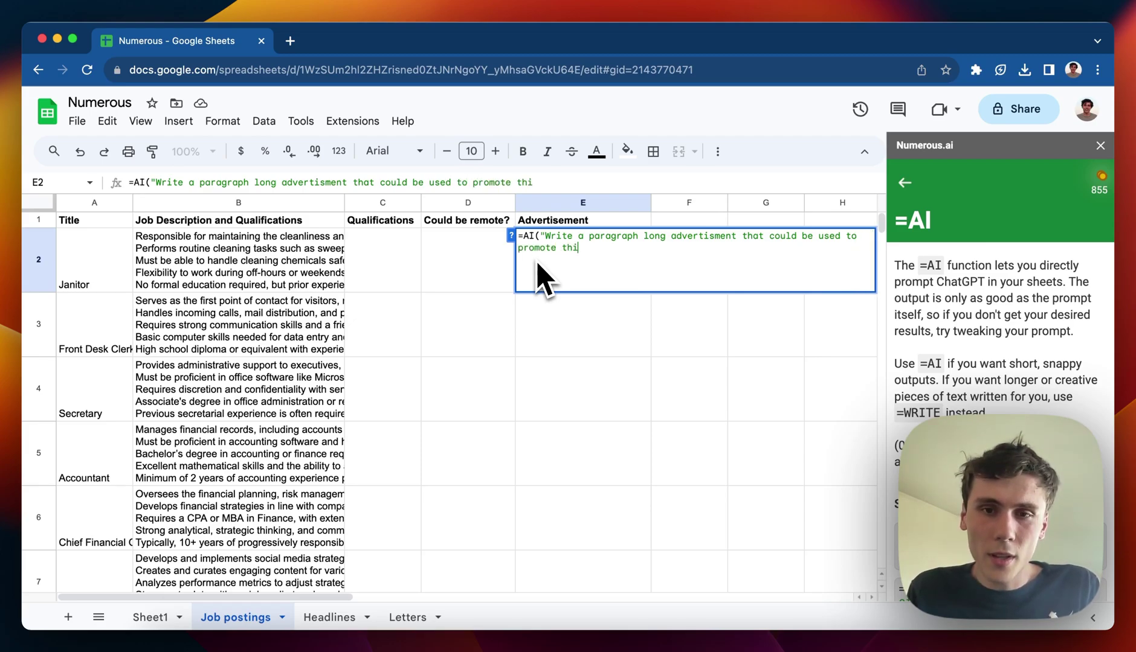
key("BackSpace")
key("BackSpace")
key("BackSpace")
type("a job listing for")
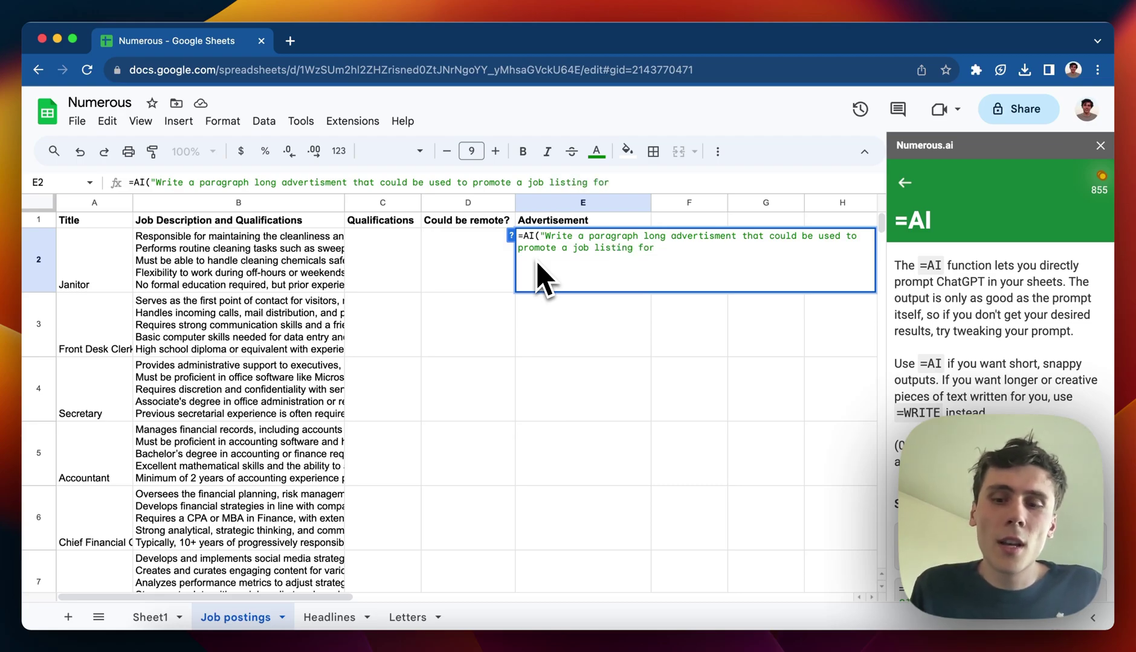
key("BackSpace")
type("\",")
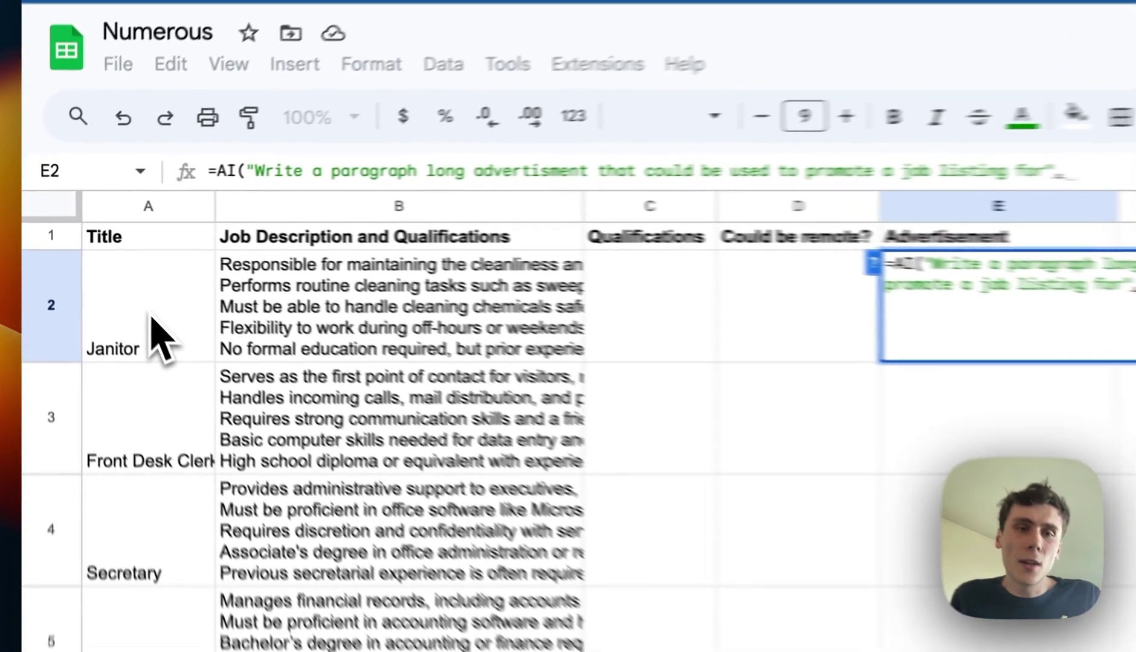
left_click(153, 319)
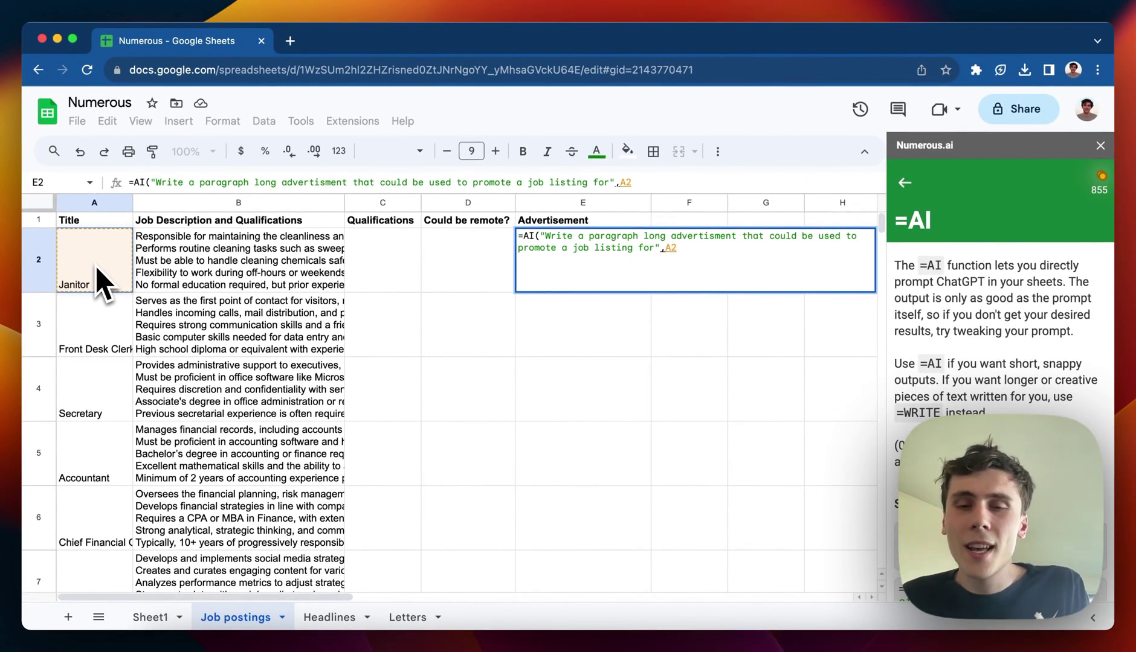
type(", \"")
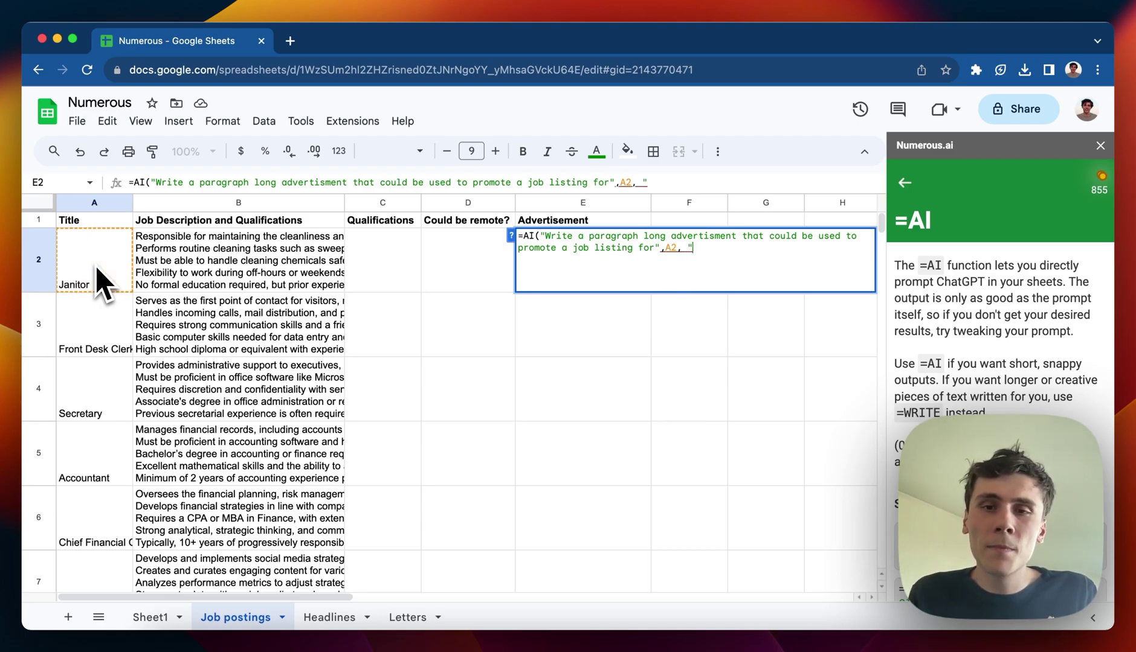
type("and the ")
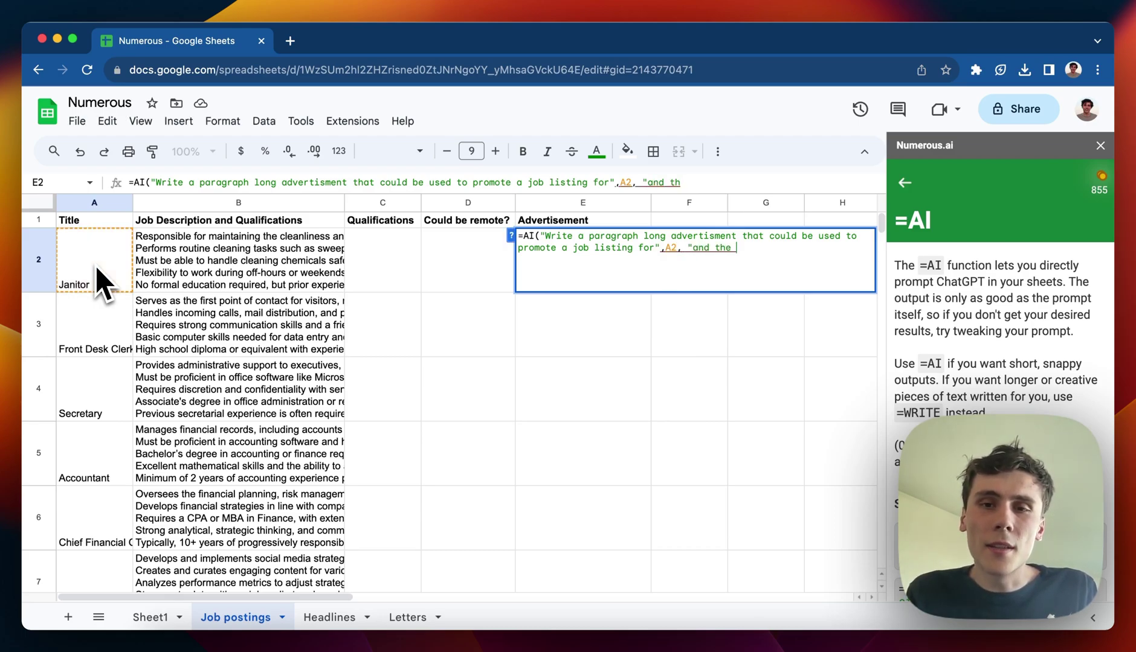
type("job descriptio")
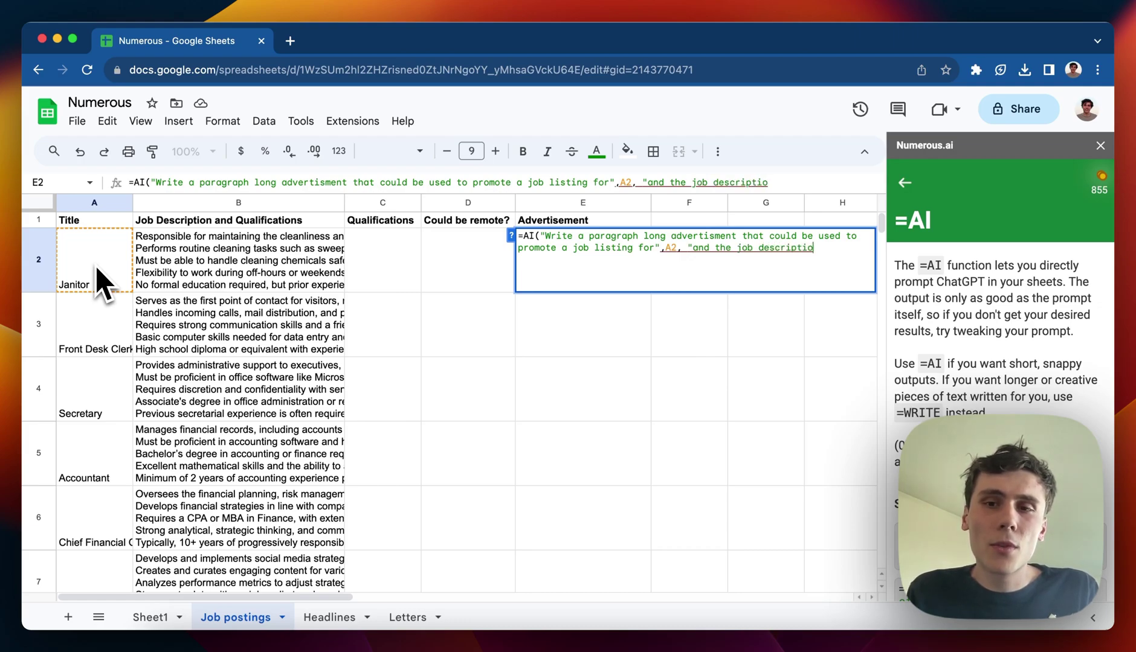
type("n and qualifications")
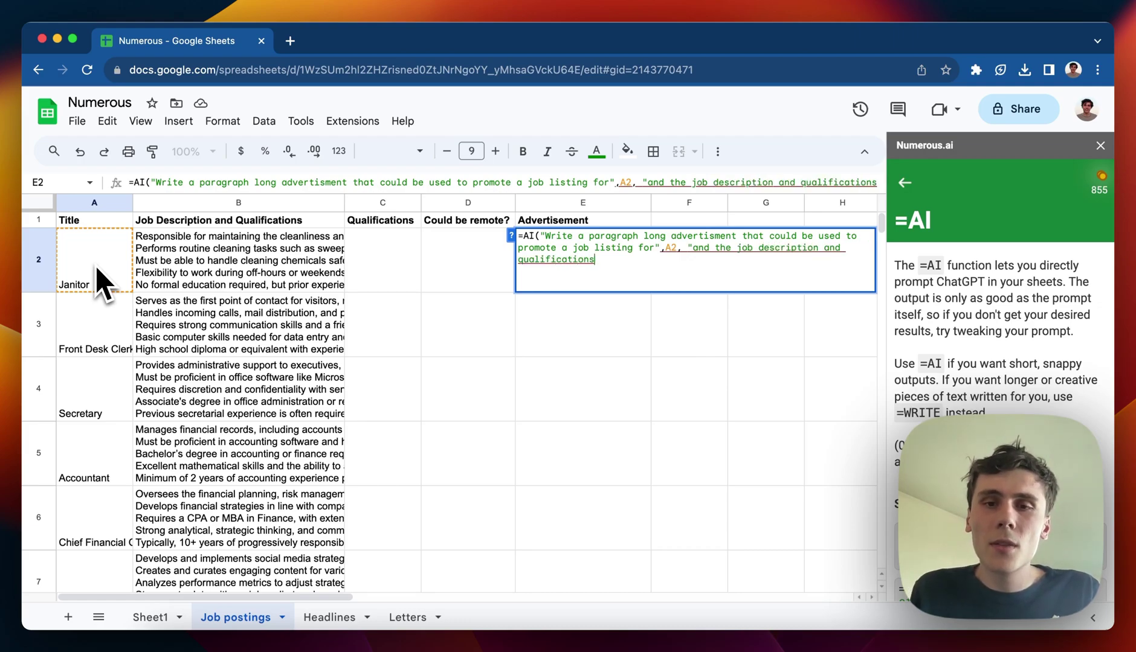
type(" are here:")
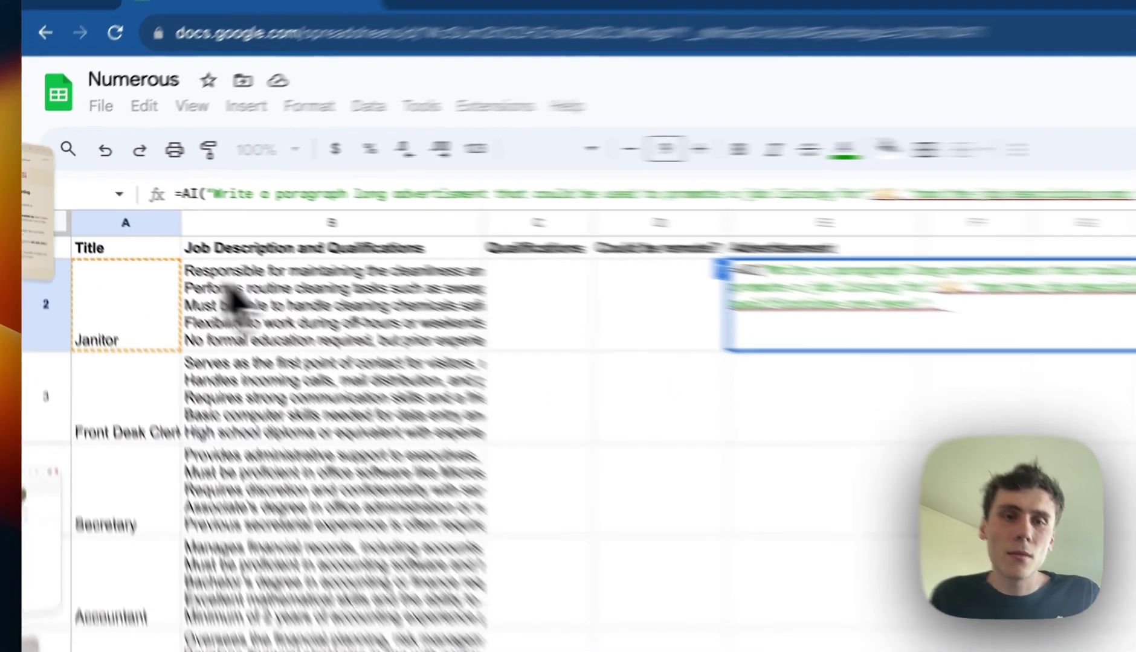
Add B2 and an 'equal opportunity employer' note to the E2 prompt and commit it.
left_click(237, 263)
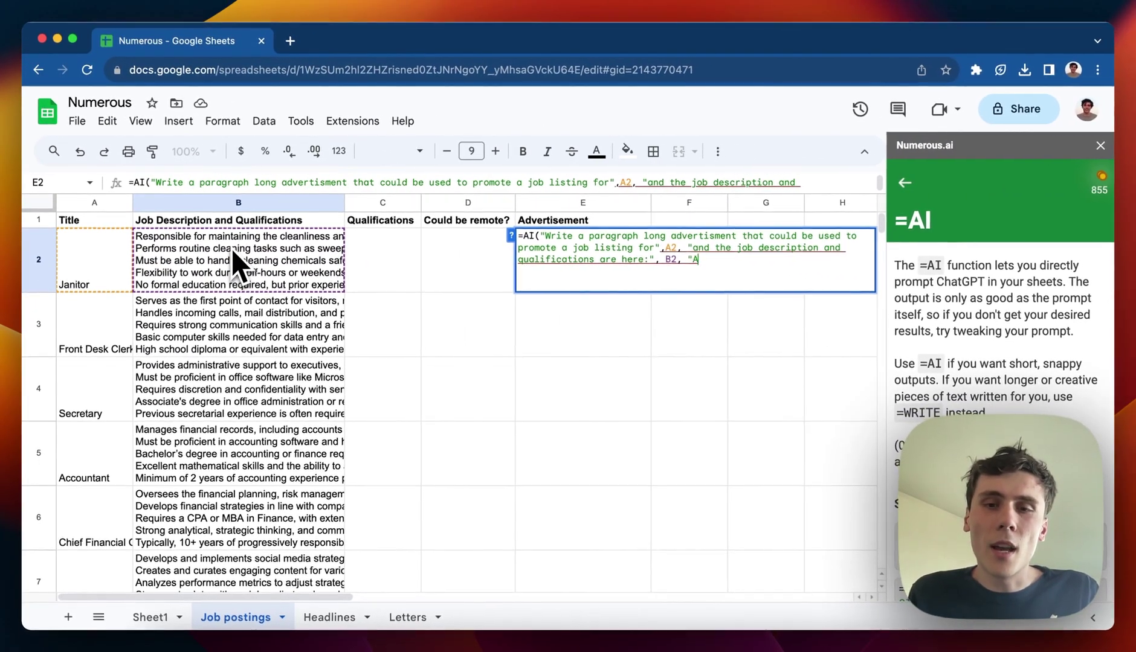
type("\"And mention that")
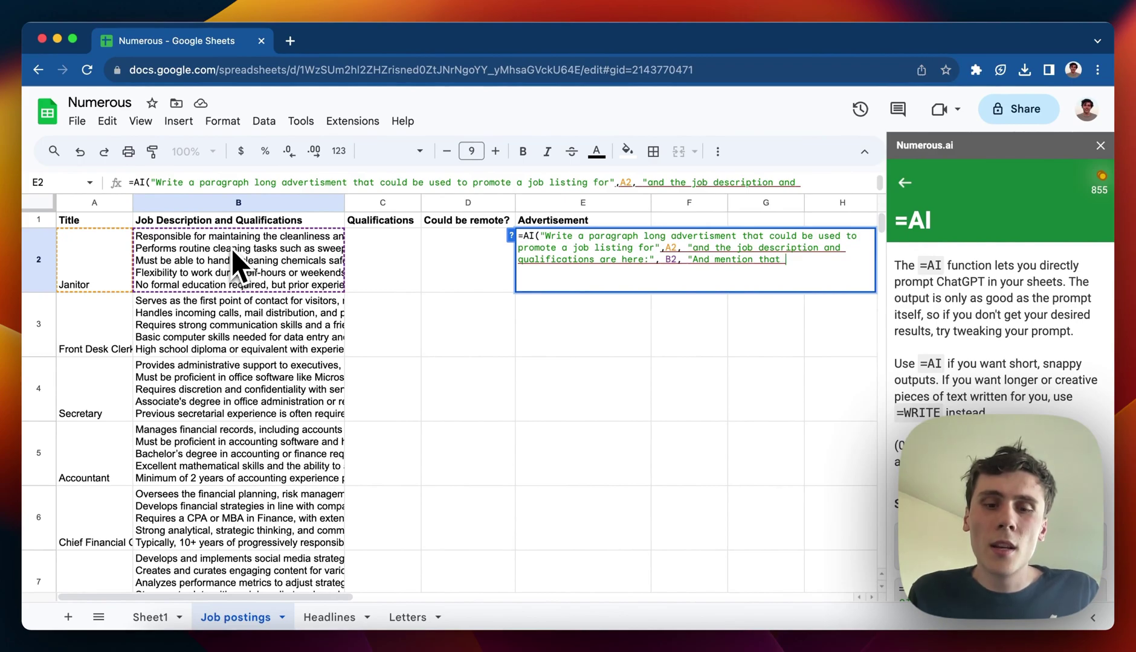
type(" this is a job for ")
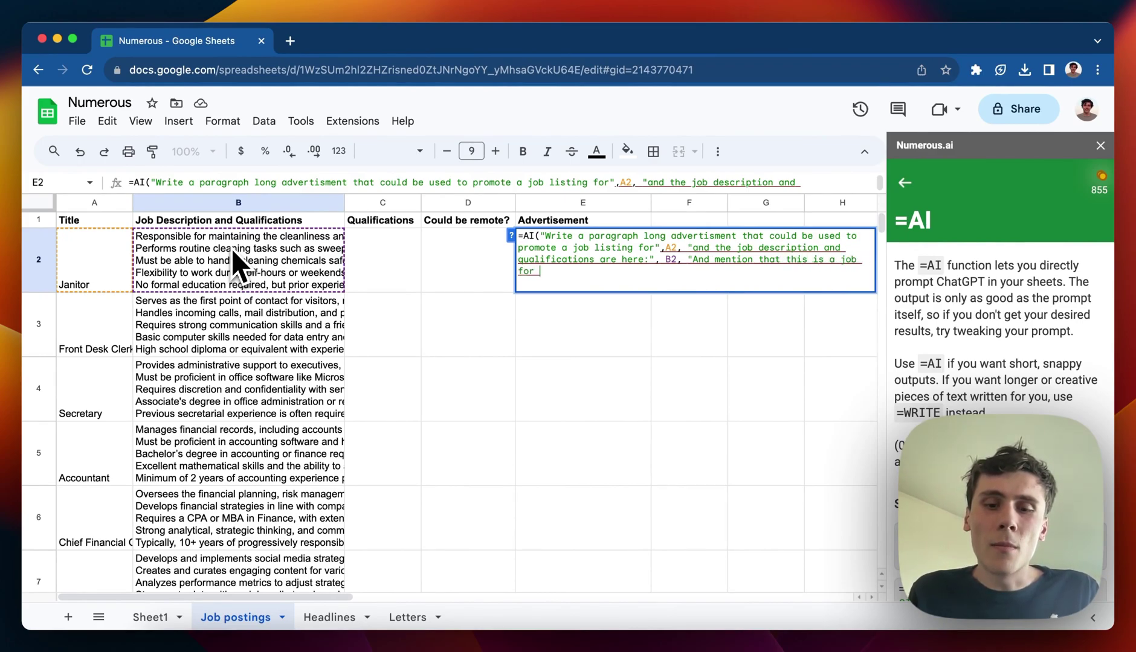
type("Example.")
key("BackSpace")
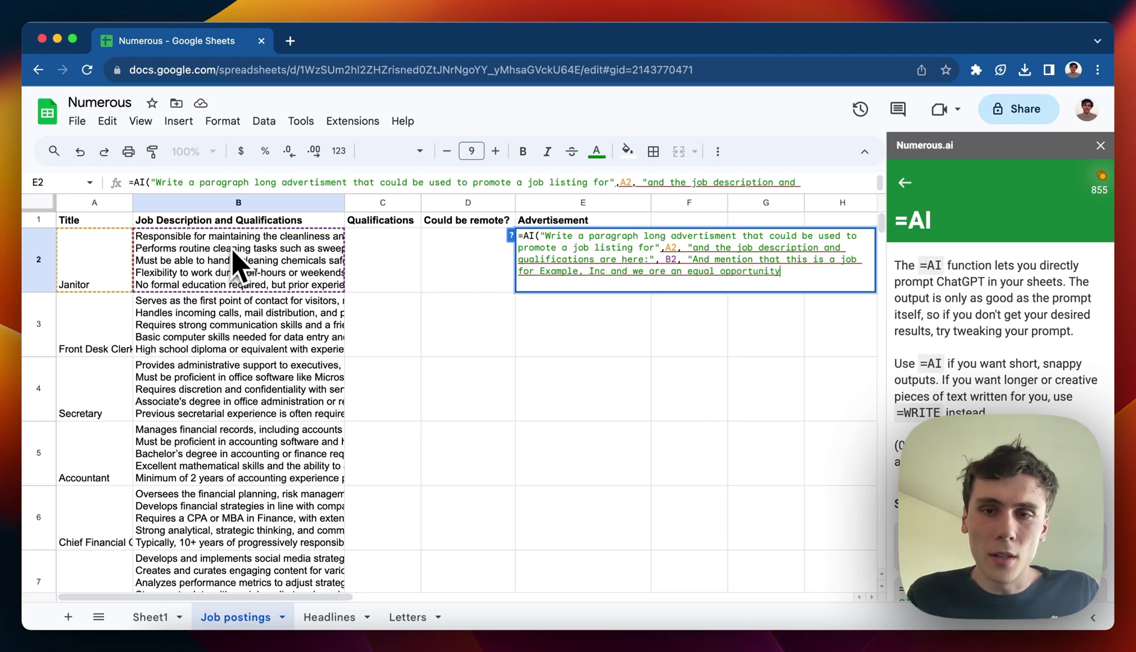
type("employer\")")
key("Return")
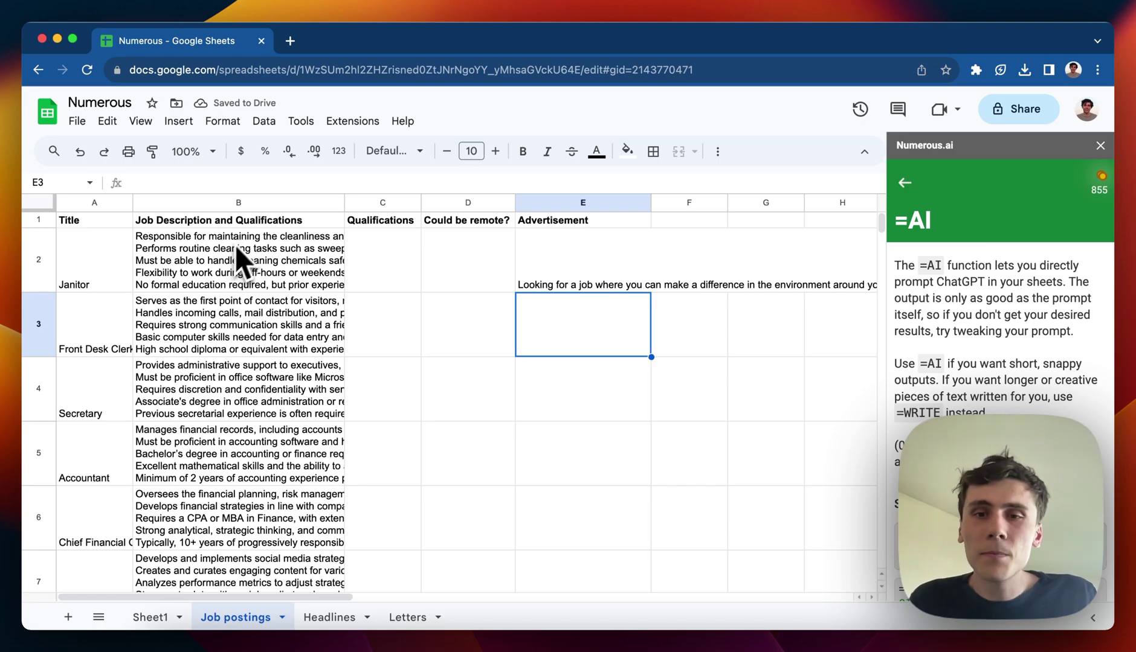
Widen the Advertisement column and set its text wrapping to Wrap.
left_click_drag(650, 203, 735, 198)
left_click(587, 254)
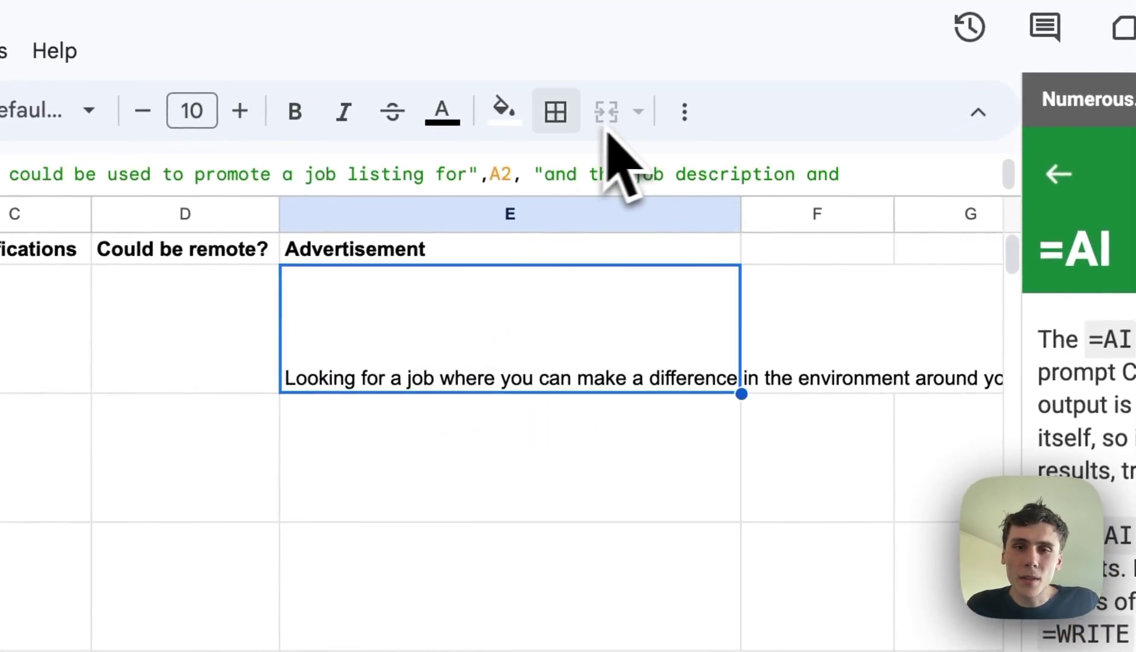
left_click(537, 212)
left_click(684, 123)
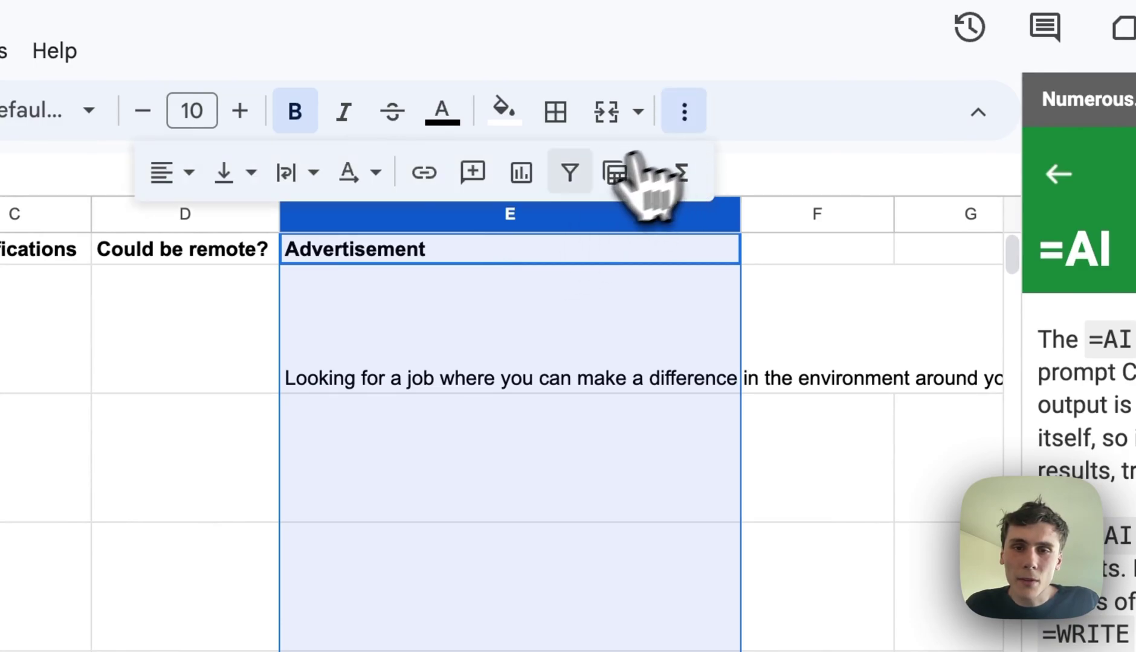
left_click(296, 173)
left_click(342, 230)
left_click(553, 543)
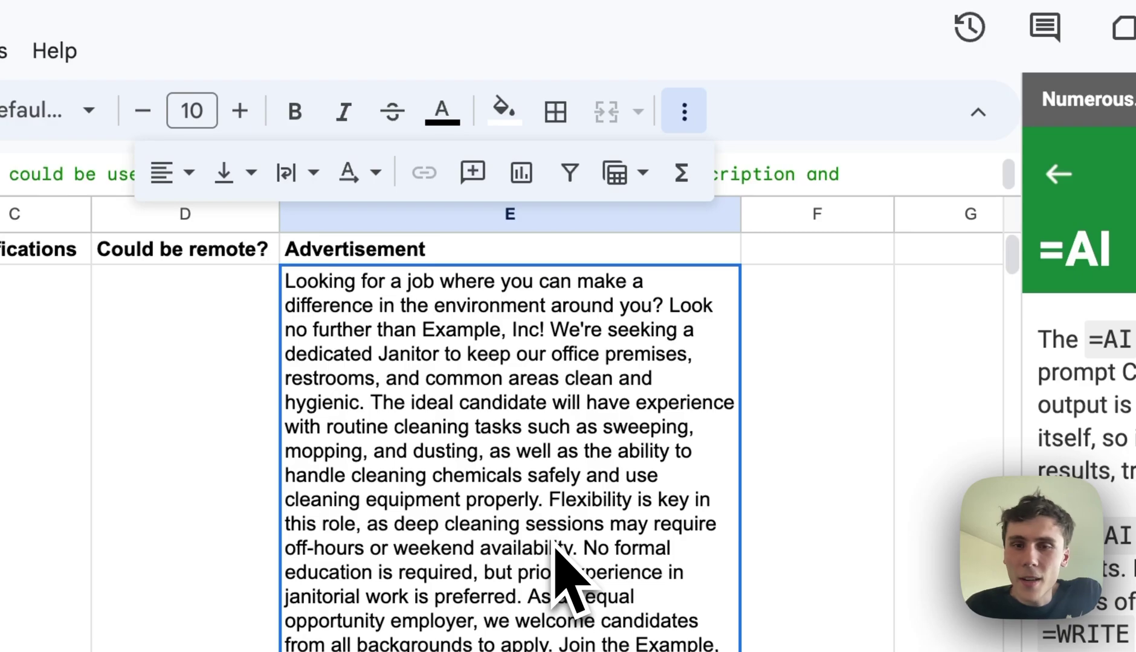
left_click_drag(738, 211, 867, 214)
Close the Numerous.ai sidebar and fill the E2 advertisement formula down through E14.
left_click(1125, 236)
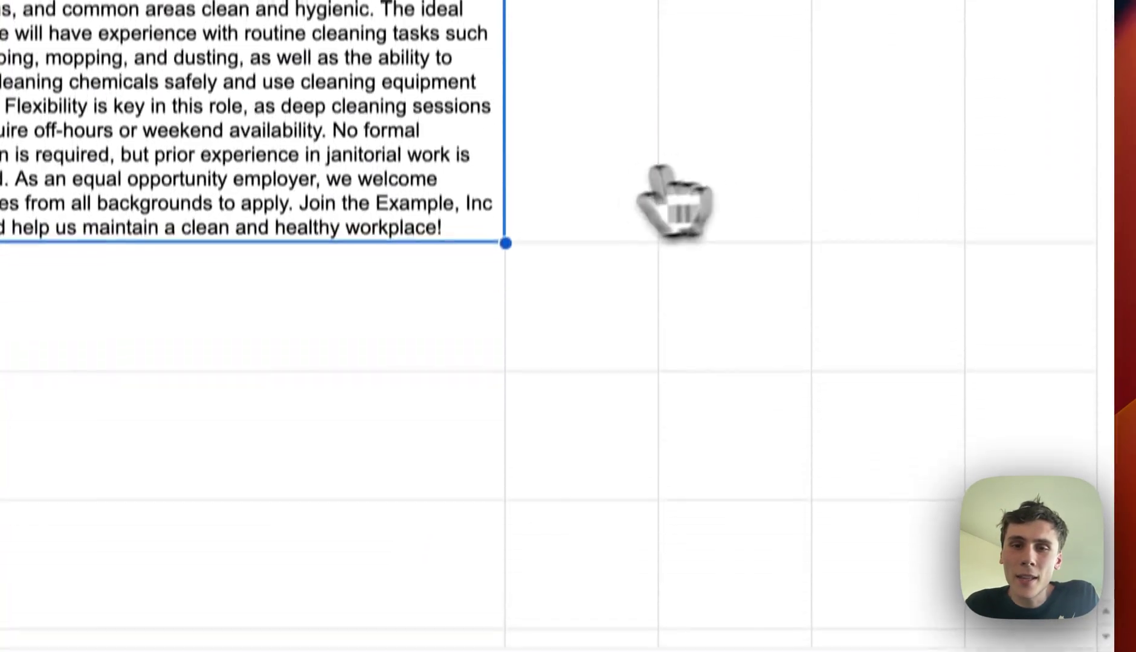
left_click_drag(505, 207, 460, 650)
left_click_drag(529, 645, 619, 231)
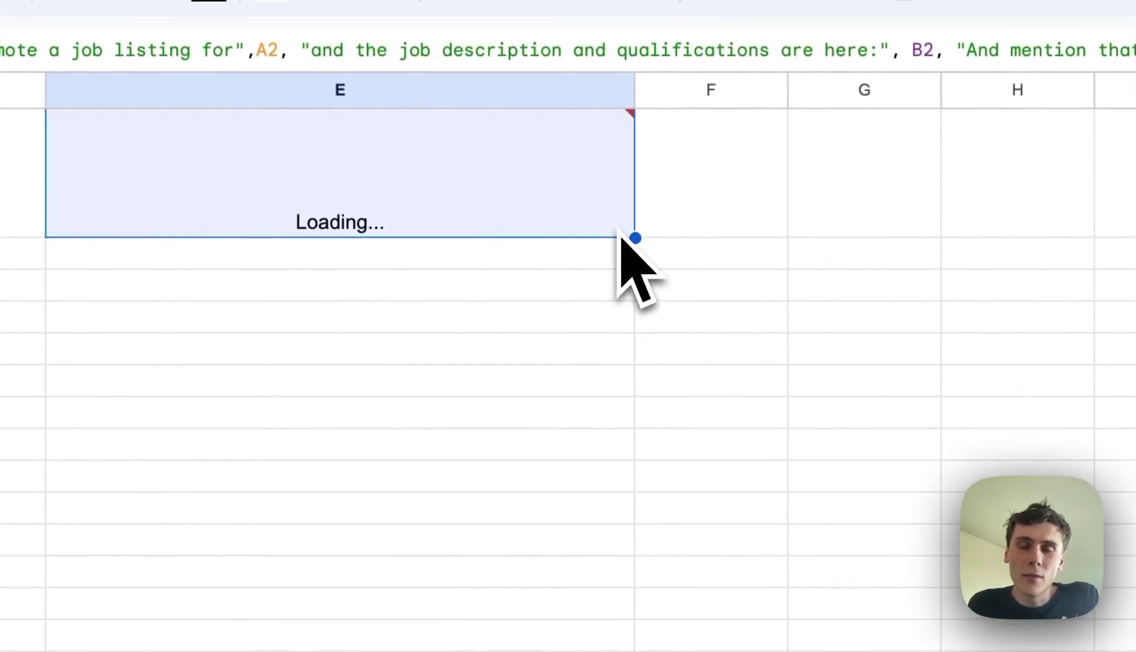
double_click(634, 238)
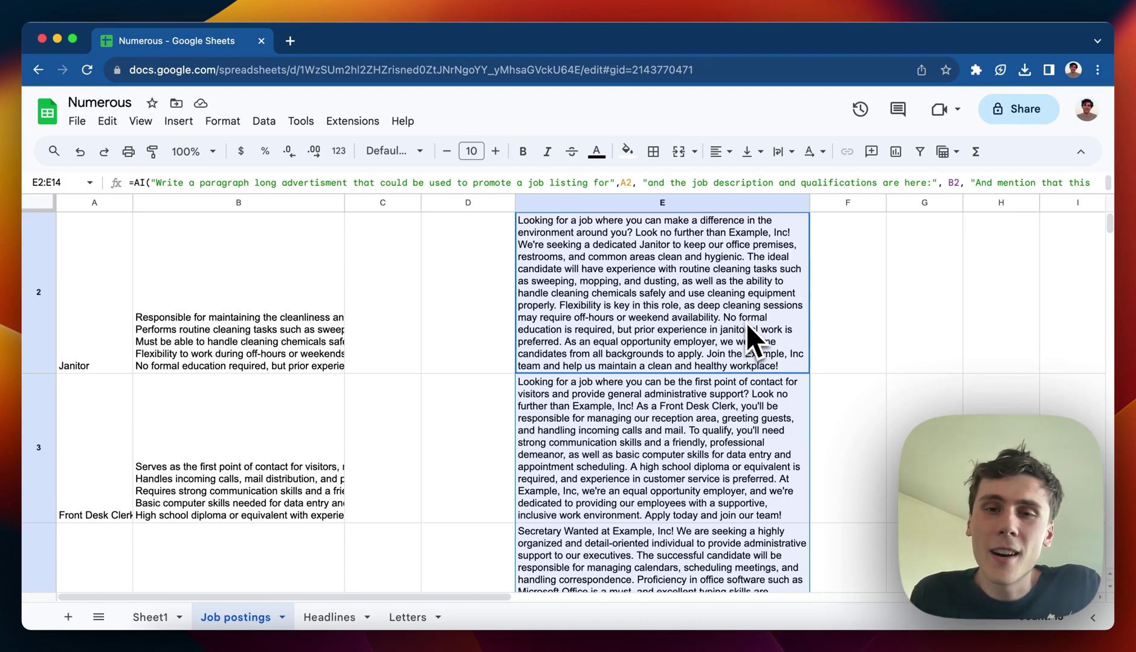
scroll(746, 323, "down", 3)
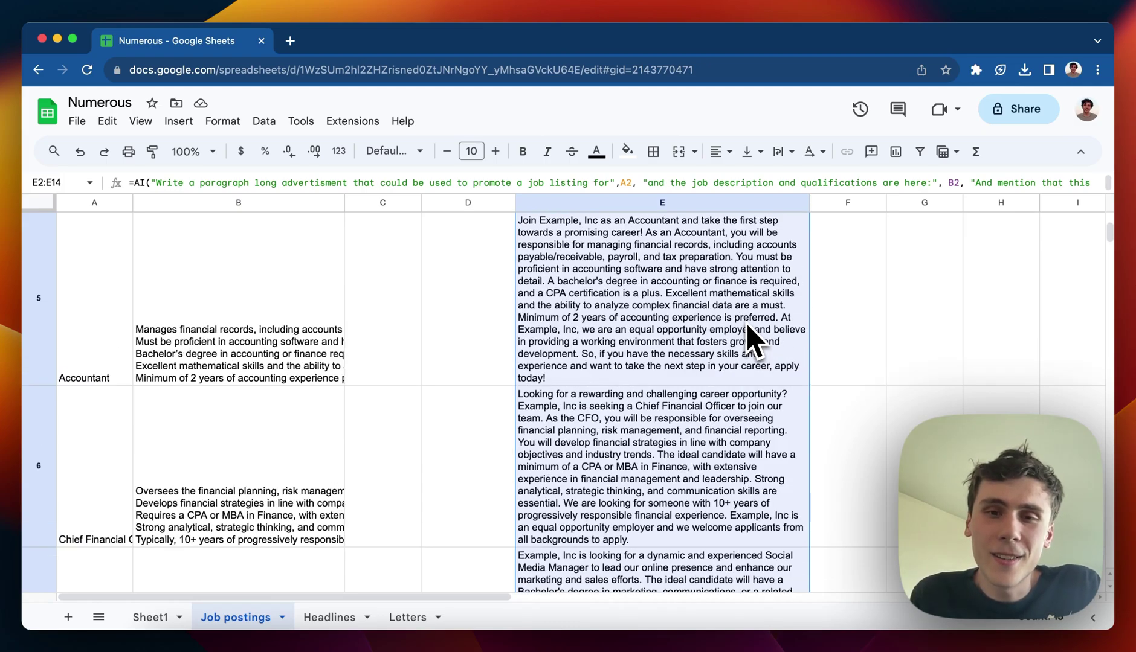
scroll(746, 323, "up", 4)
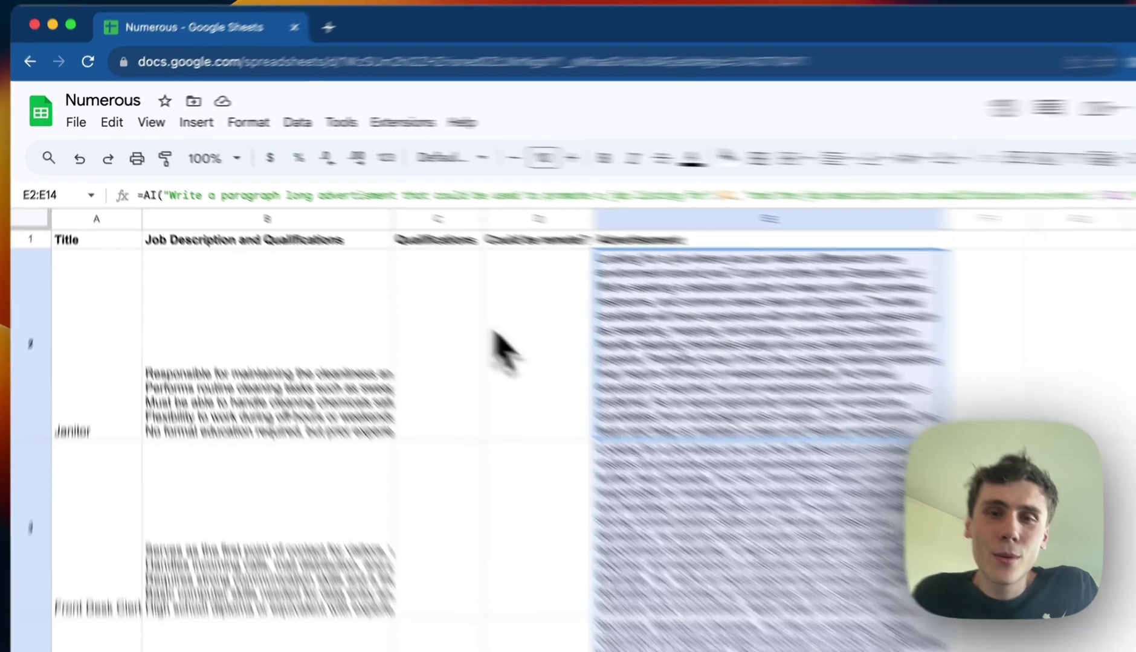
Select cell D2 under Could be remote?, browsing the Extensions menu and CFO row along the way.
left_click(496, 338)
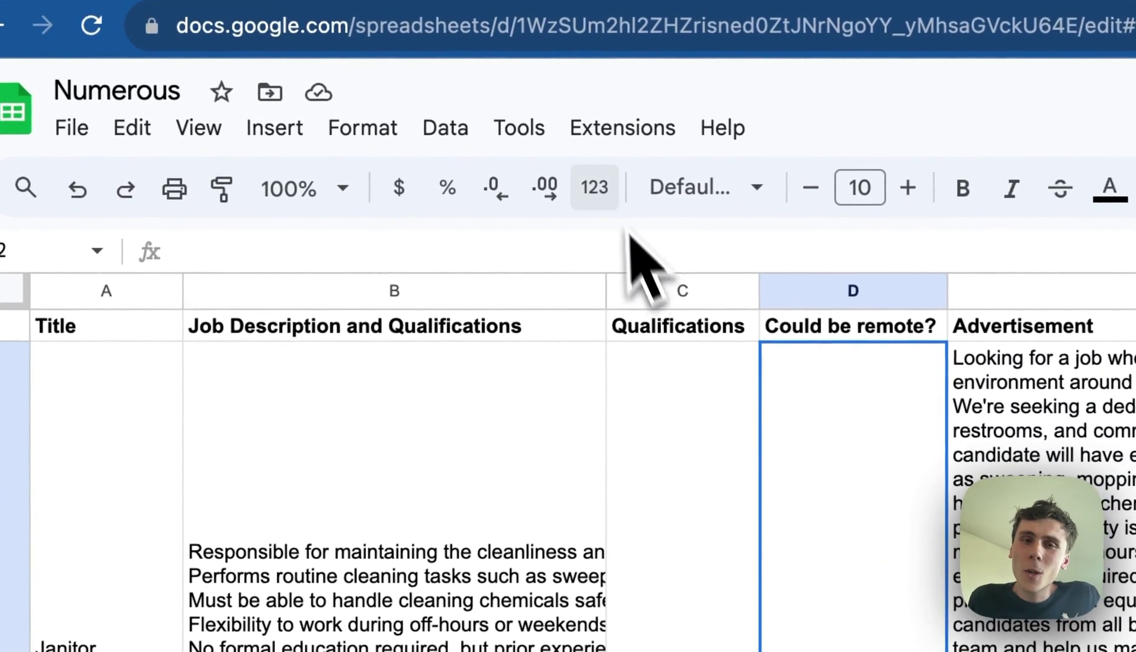
left_click(613, 143)
mouse_move(678, 181)
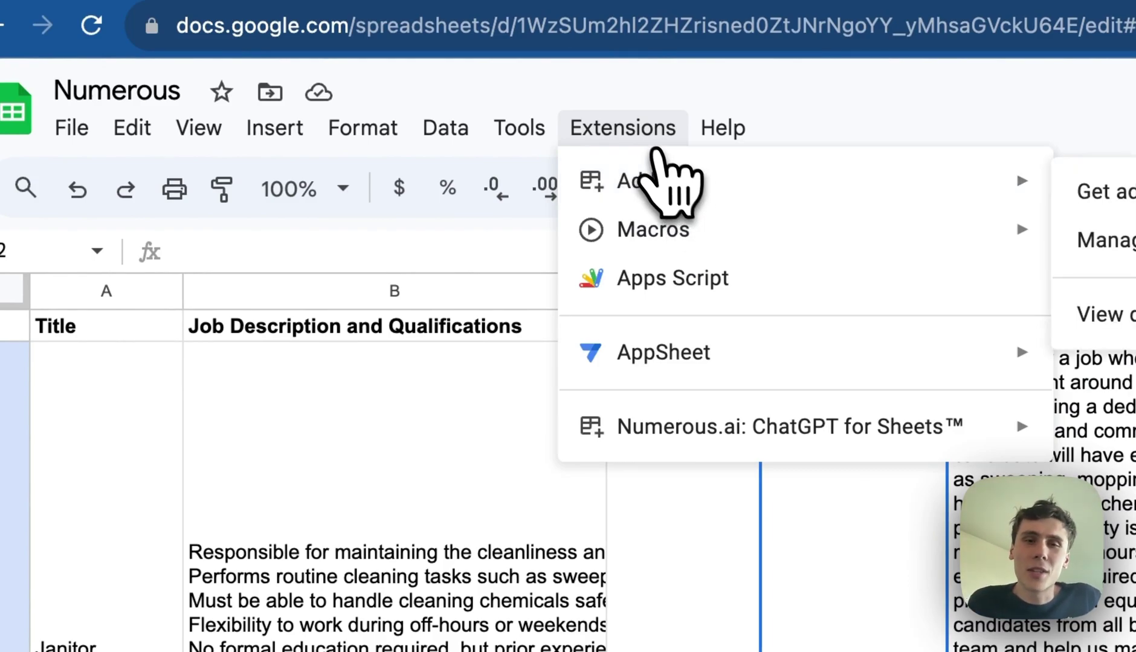
left_click(652, 136)
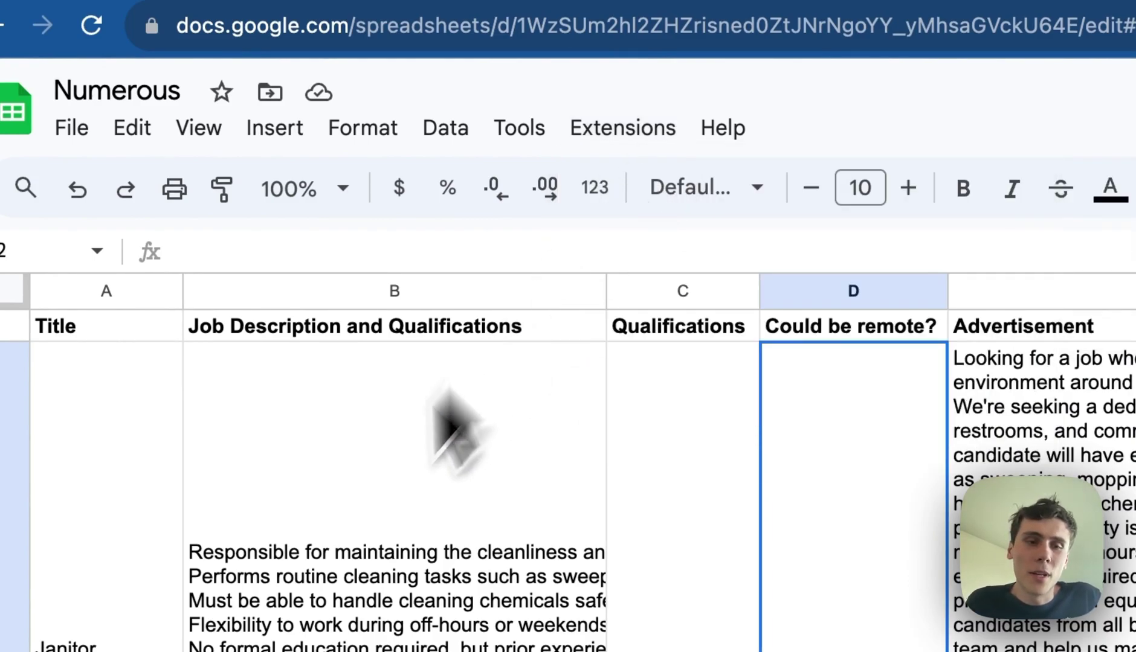
scroll(337, 562, "down", 5)
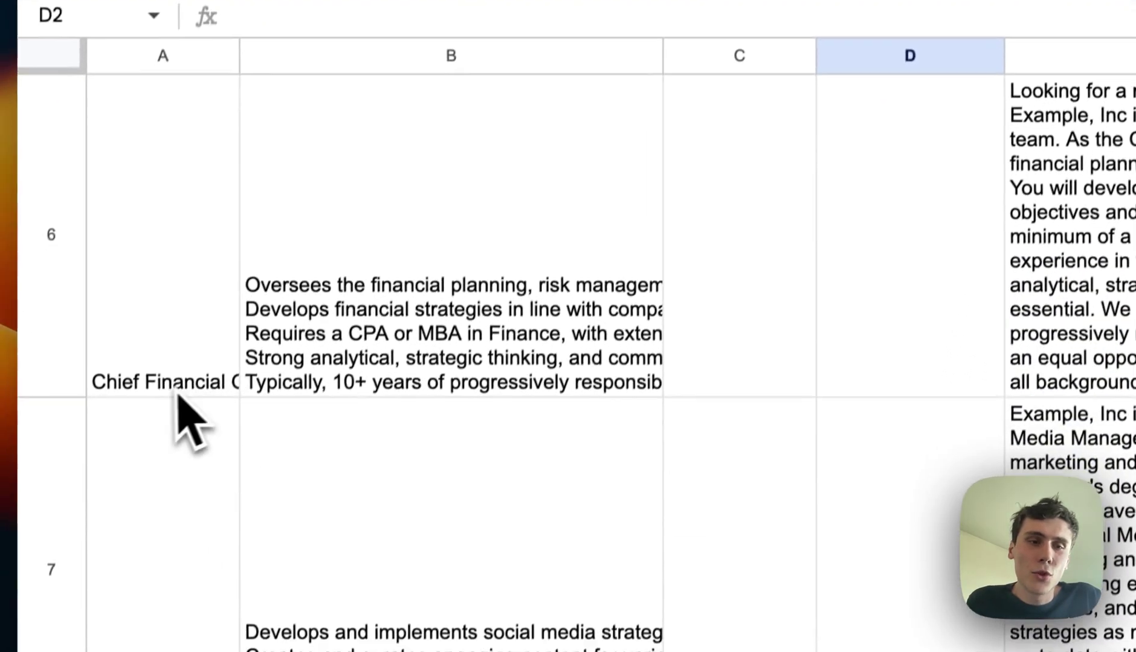
left_click(121, 625)
scroll(254, 392, "up", 5)
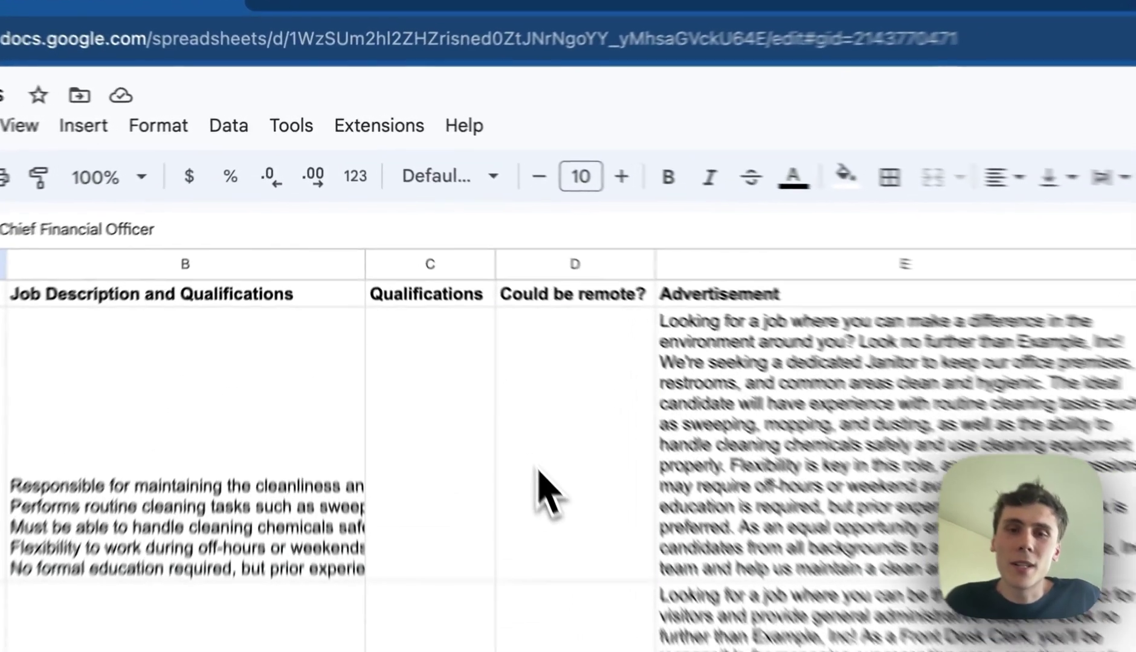
left_click(432, 314)
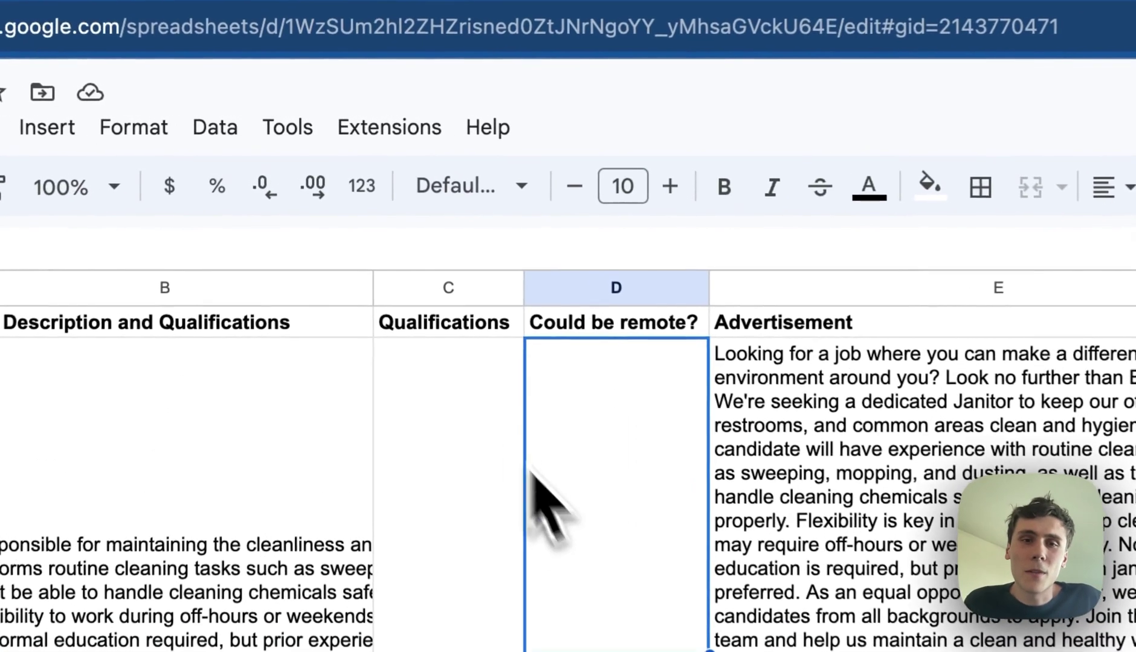
left_click(349, 123)
mouse_move(754, 425)
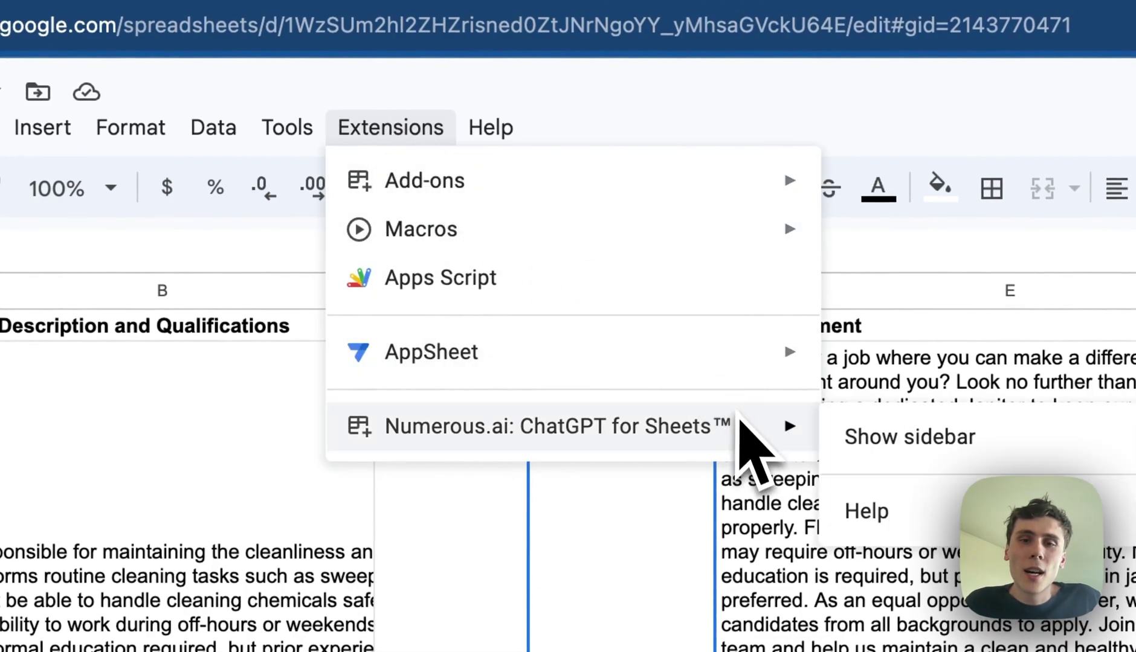
left_click(636, 535)
Enter an =AI formula in D2 classifying whether A2's job could be remote (Yes/No), returning No.
type("=")
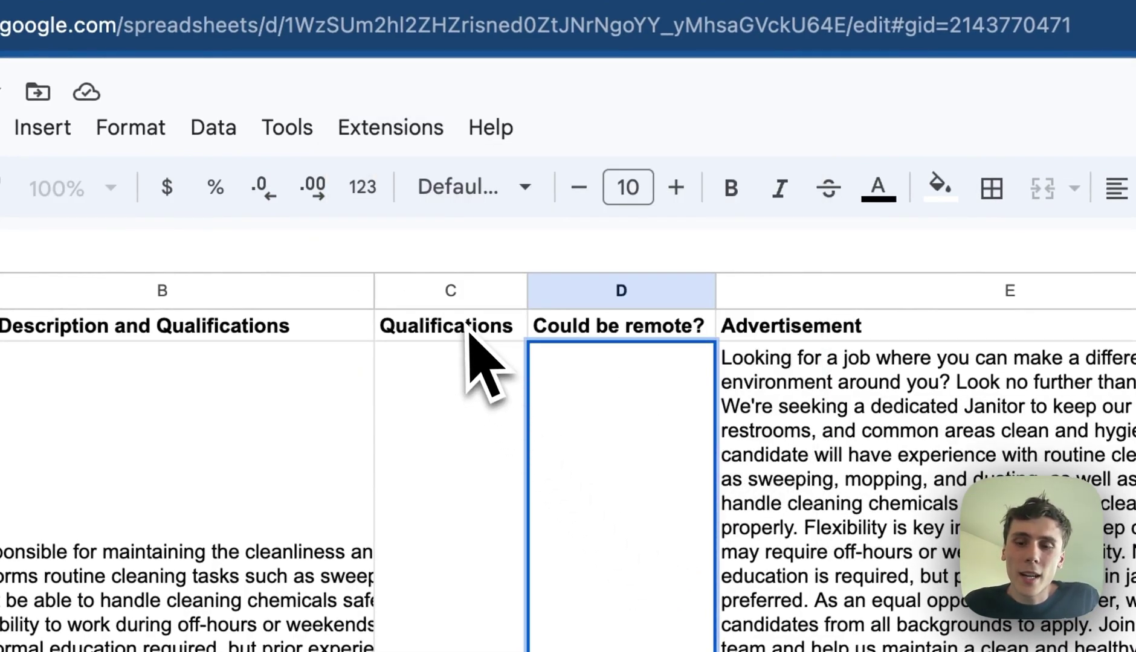
type("N")
key("BackSpace")
type("AI")
type("(\"W")
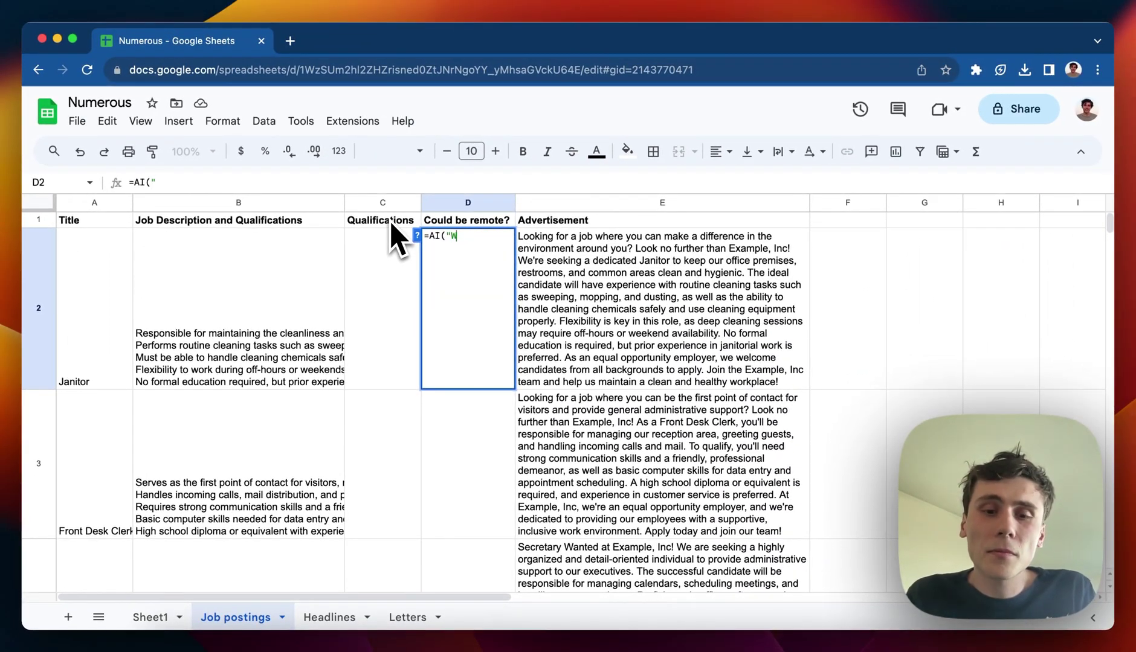
key("BackSpace")
type("Classify whet")
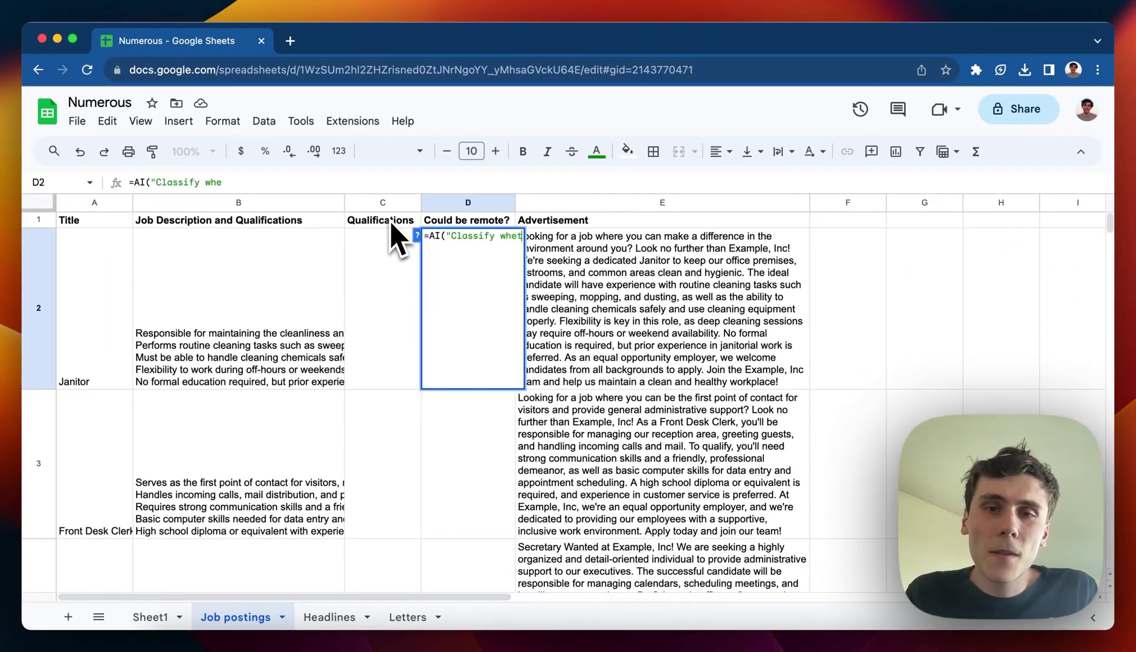
type("her this job could be ")
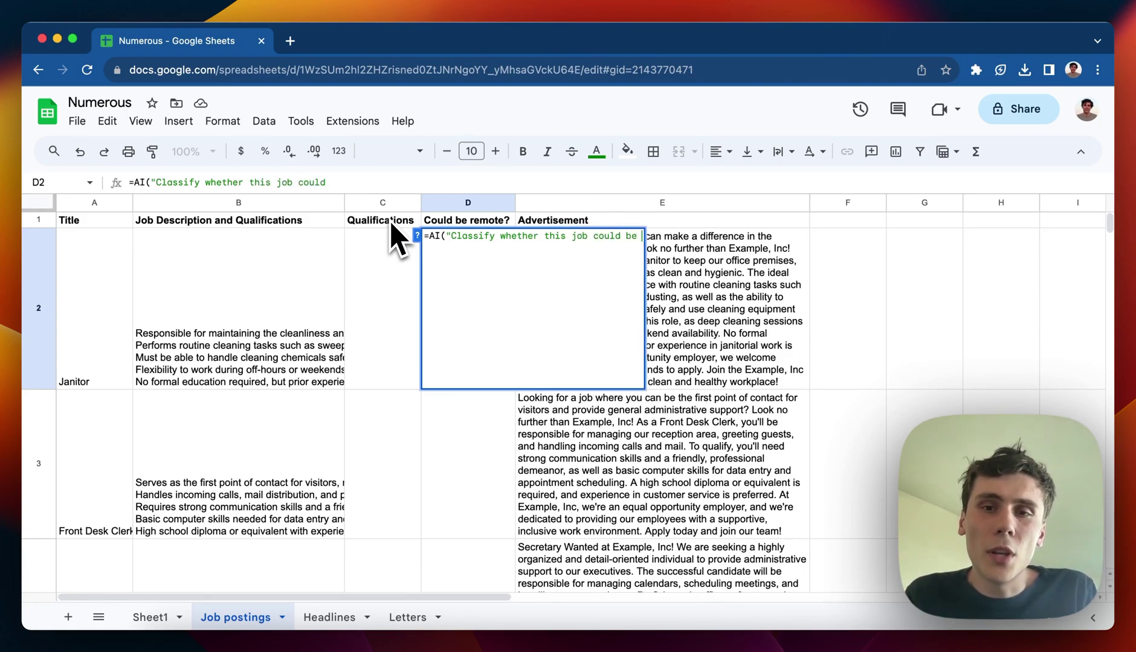
type("a remote position")
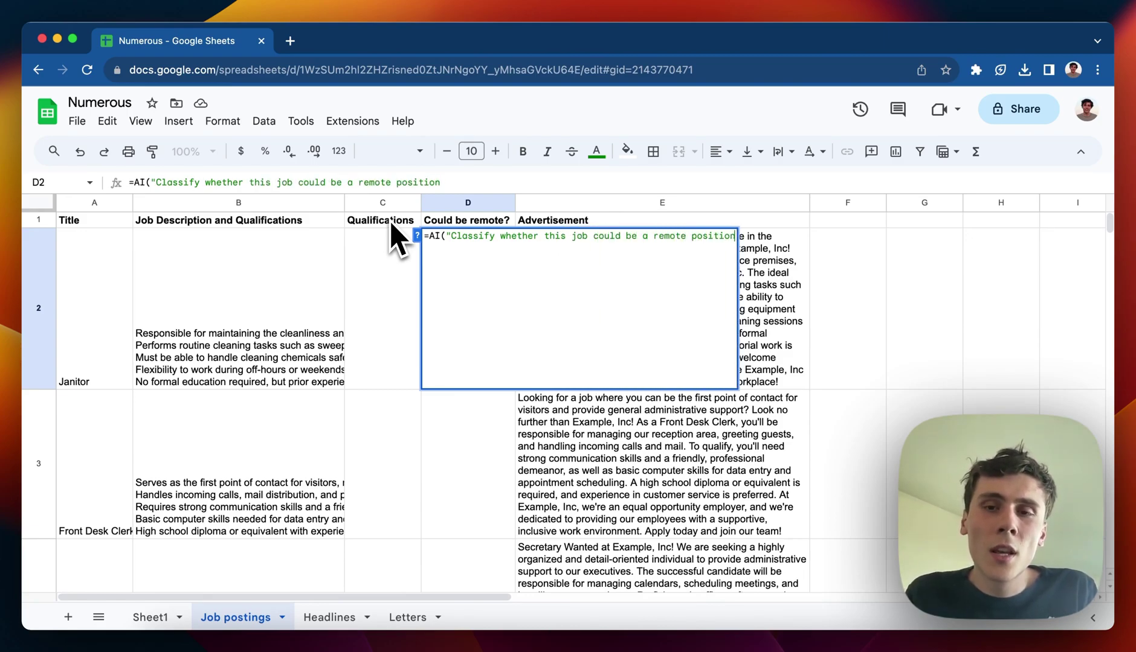
type(", only return")
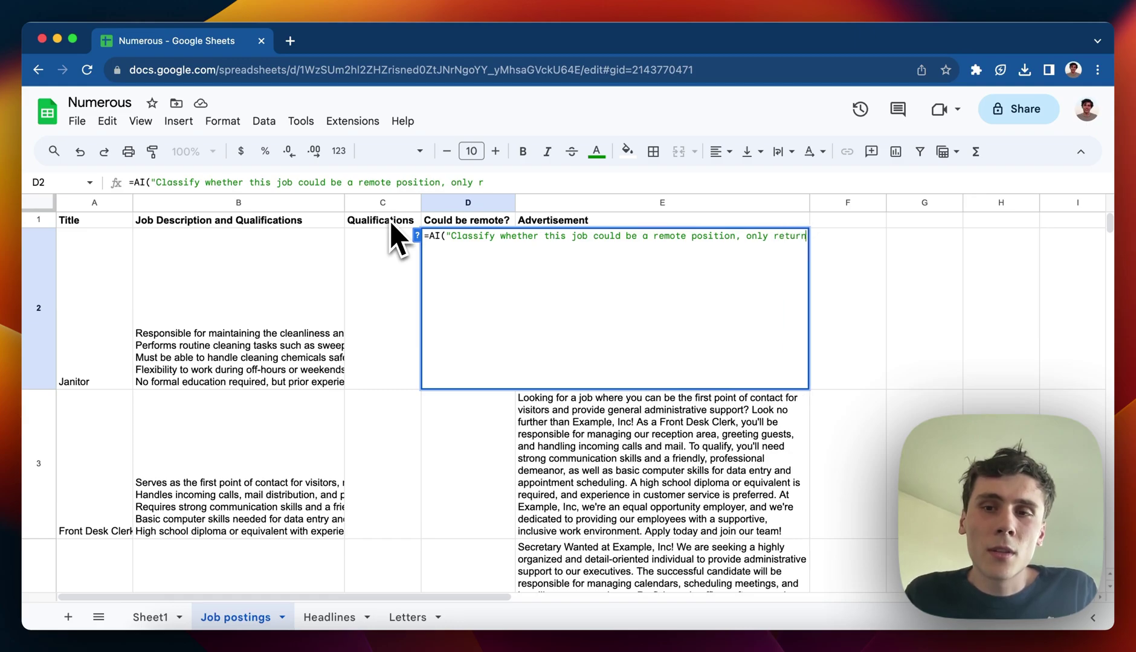
type(" Yes or No")
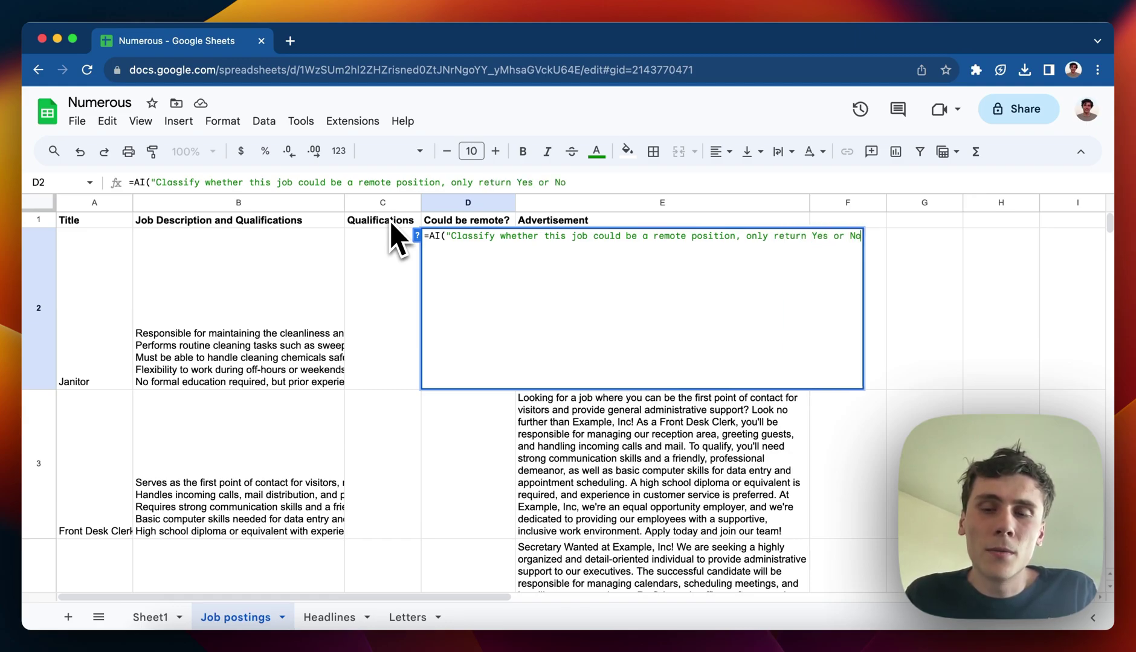
type("\",")
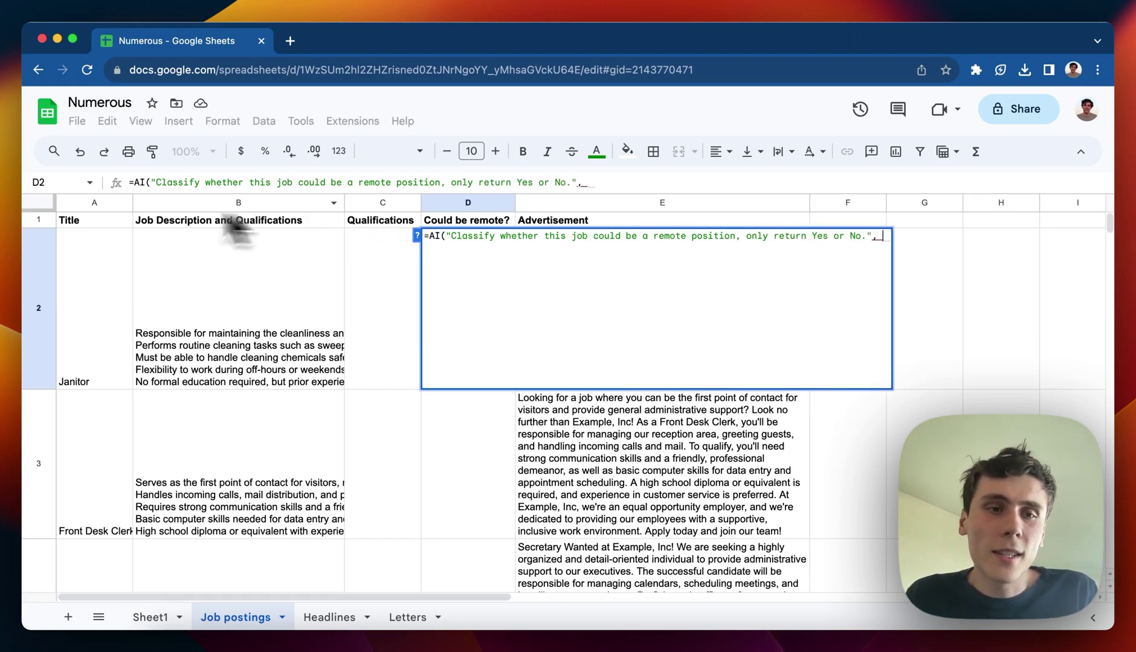
left_click(103, 253)
key("Return")
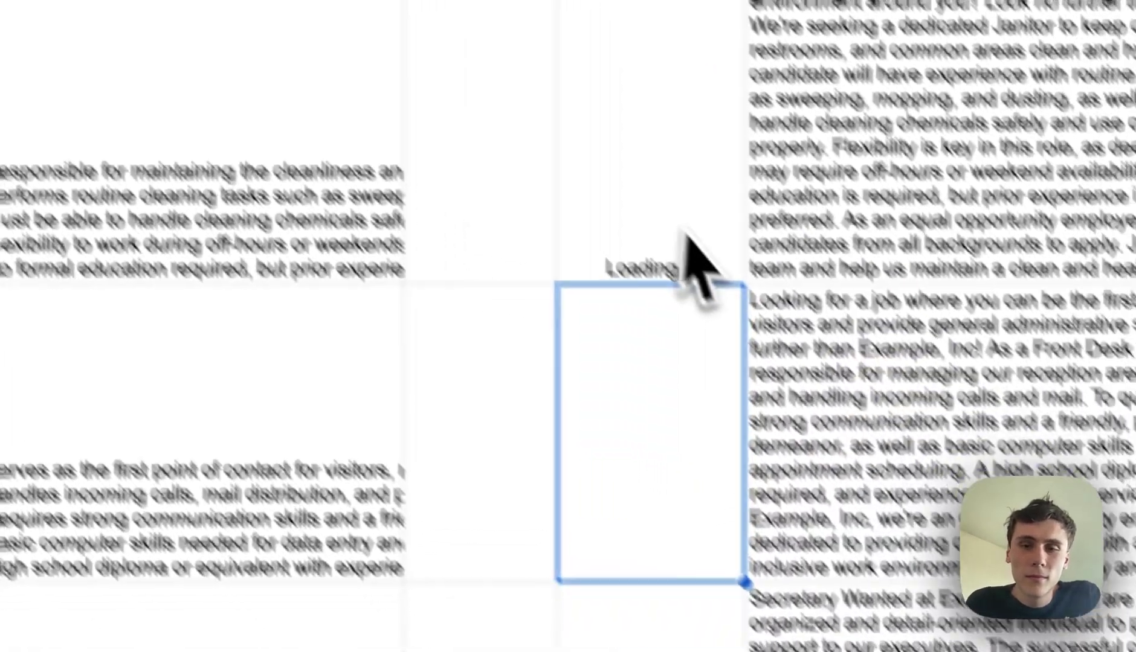
left_click(687, 236)
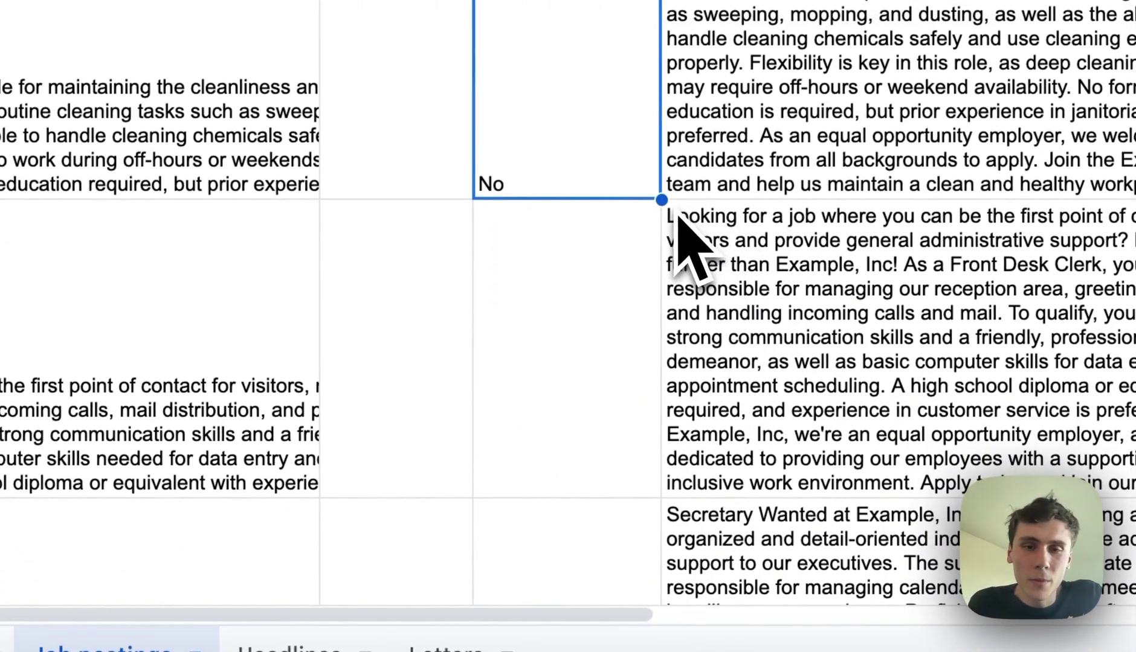
Copy the D2 remote-classification formula down column D.
left_click_drag(661, 200, 642, 494)
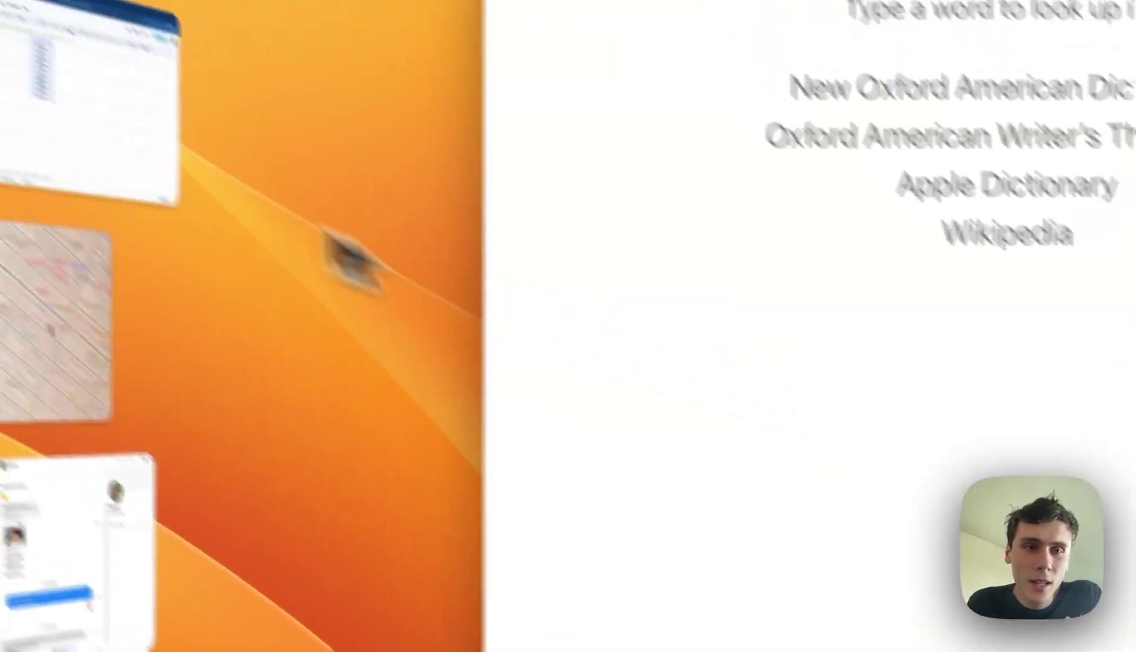
left_click(269, 256)
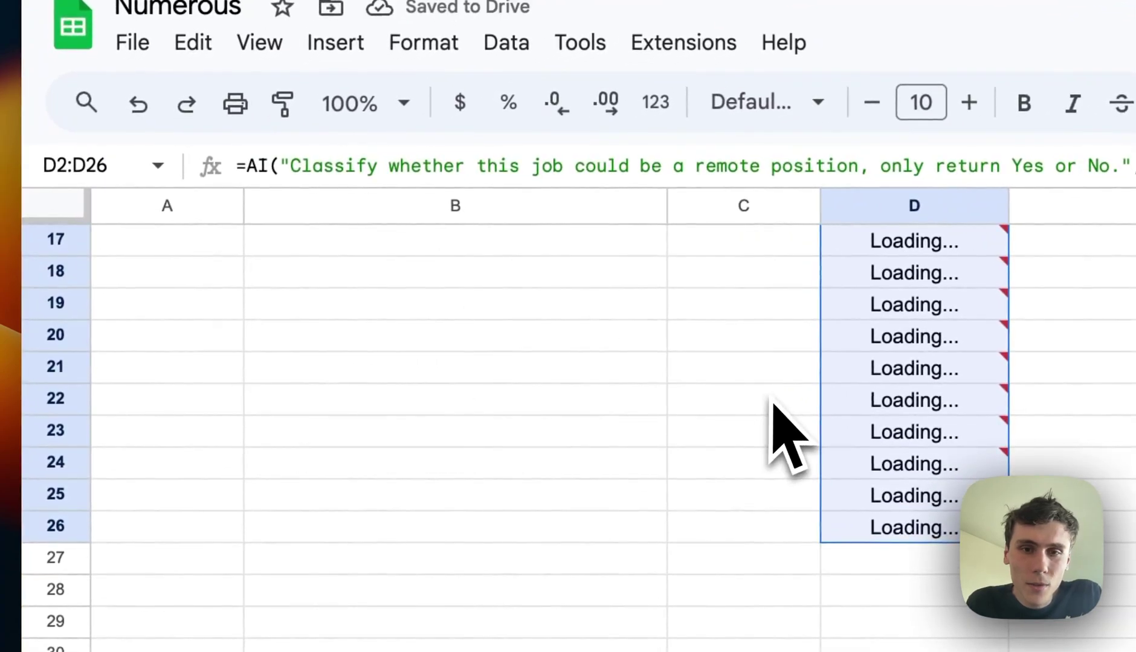
scroll(773, 403, "up", 10)
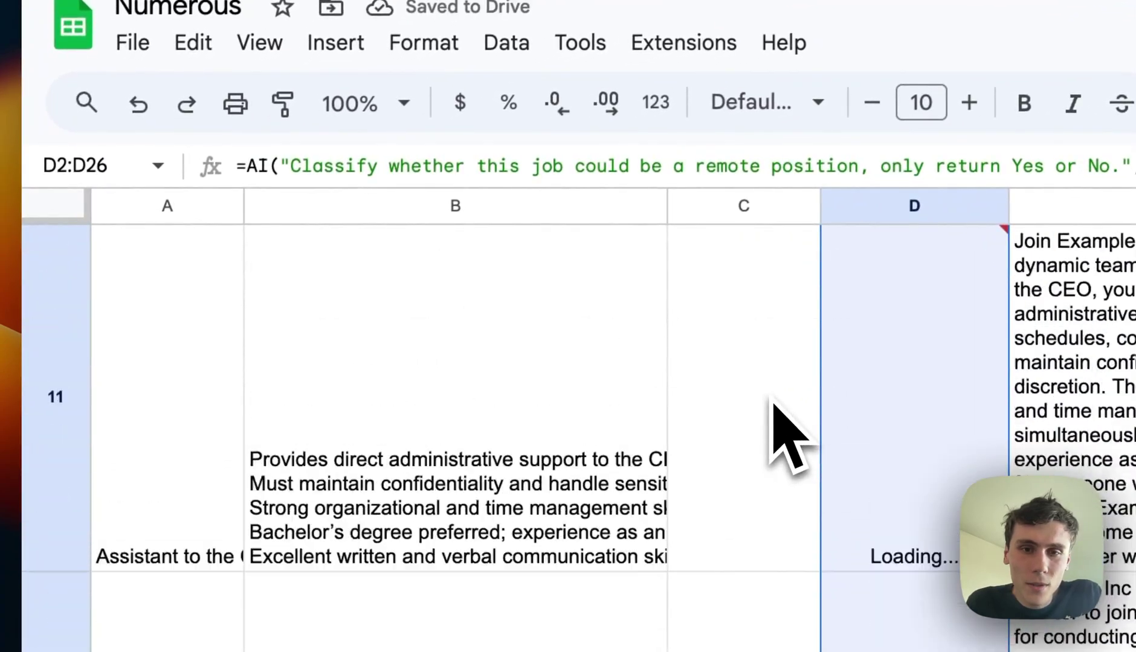
scroll(773, 403, "down", 1)
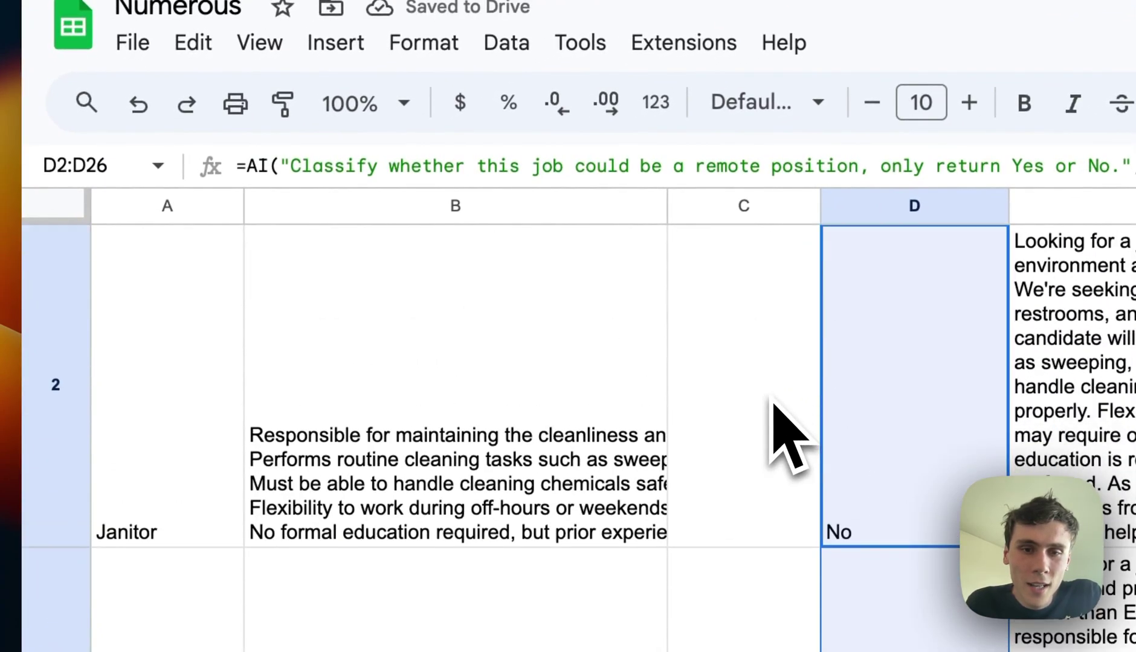
scroll(773, 404, "down", 1)
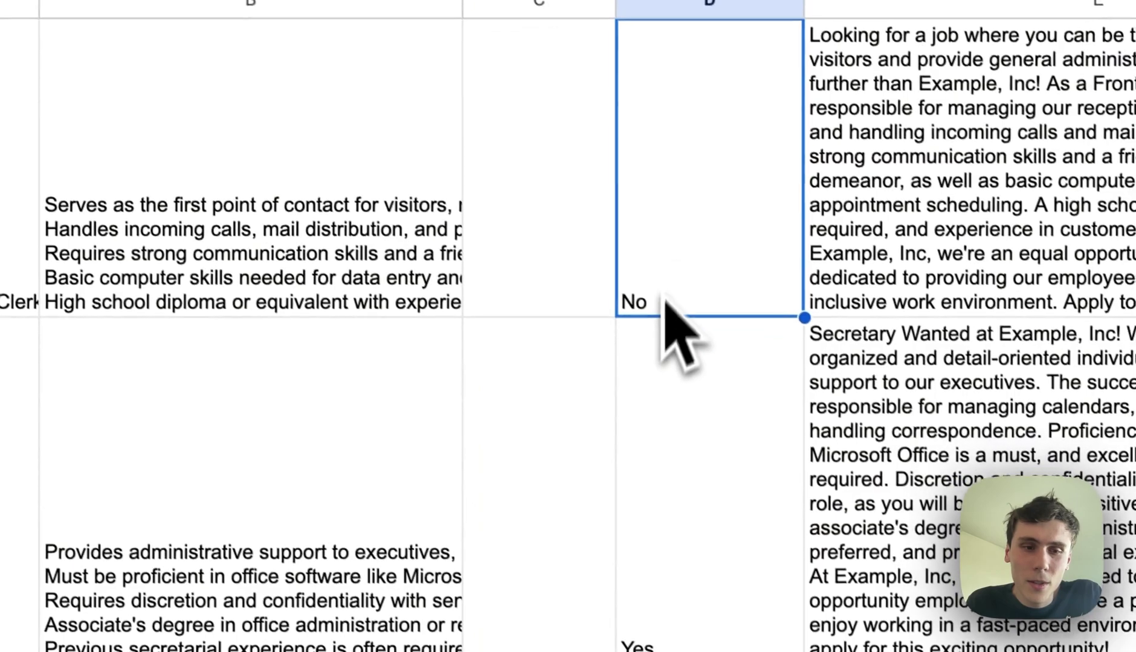
Check the Yes/No remote answers for Secretary, Accountant and the rows below.
left_click(870, 423)
left_click(653, 332)
key("super+c")
left_click(680, 556)
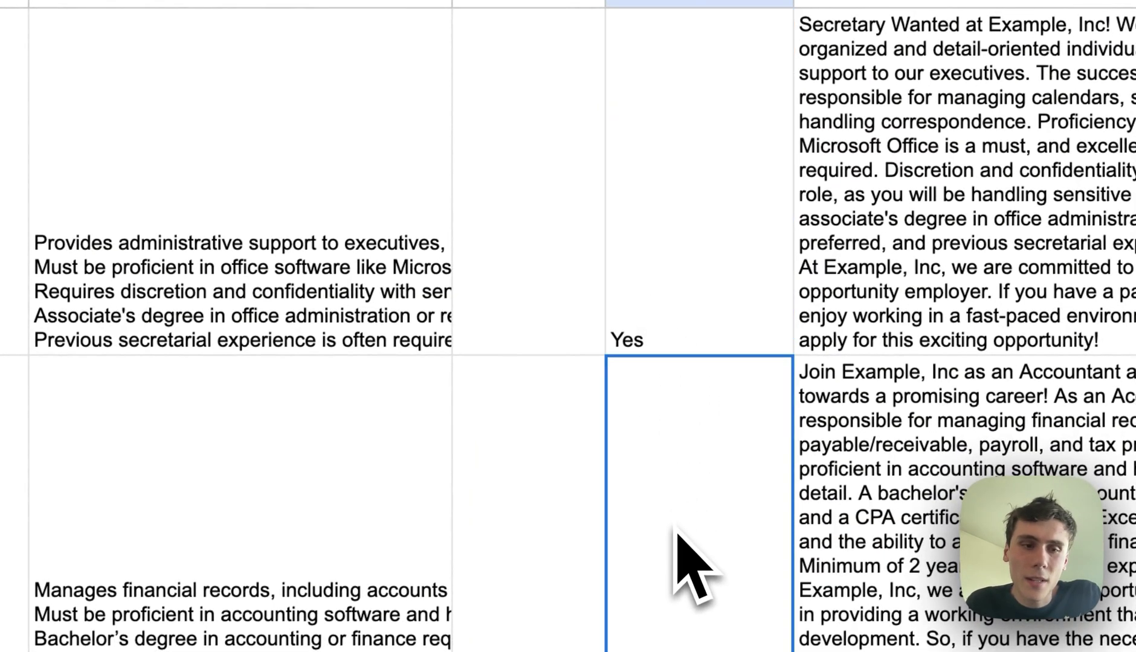
key("super+v")
scroll(677, 532, "down", 1)
left_click(677, 531)
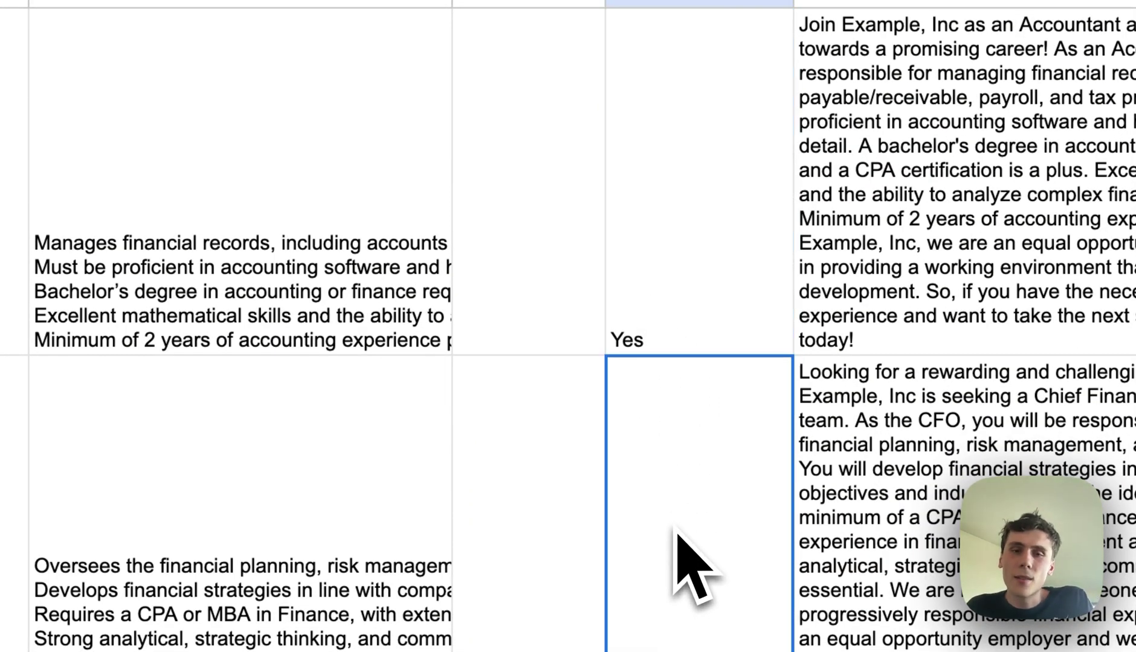
scroll(694, 567, "up", 5)
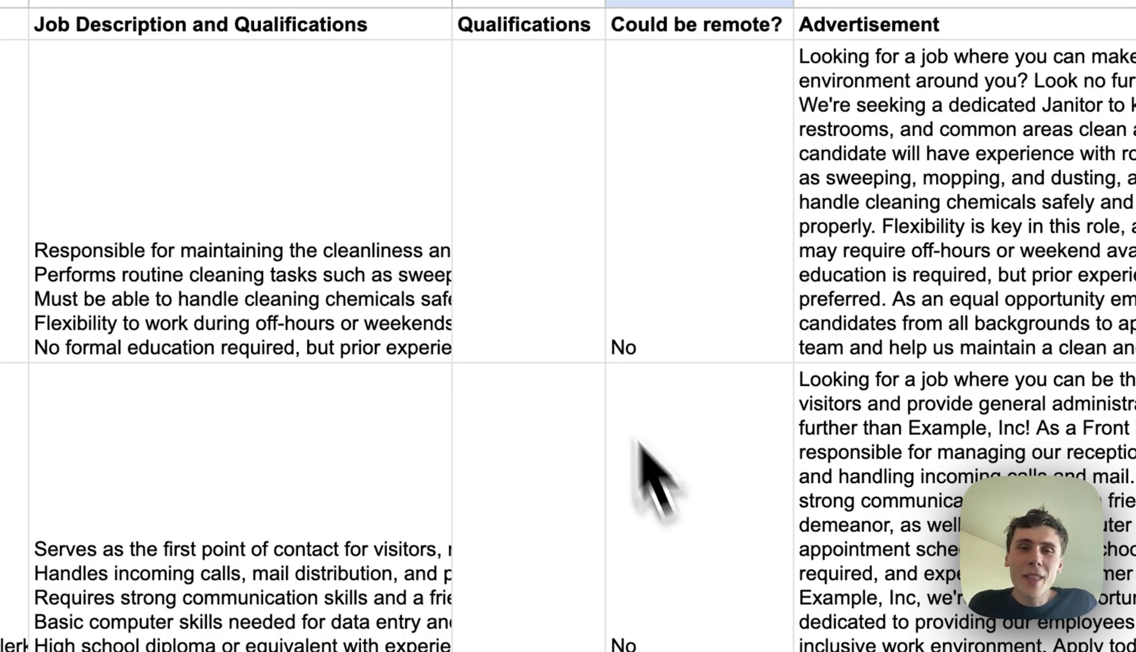
In C2, write an =AI prompt asking whether B2's job requires formal education, returning Yes or No.
left_click(540, 254)
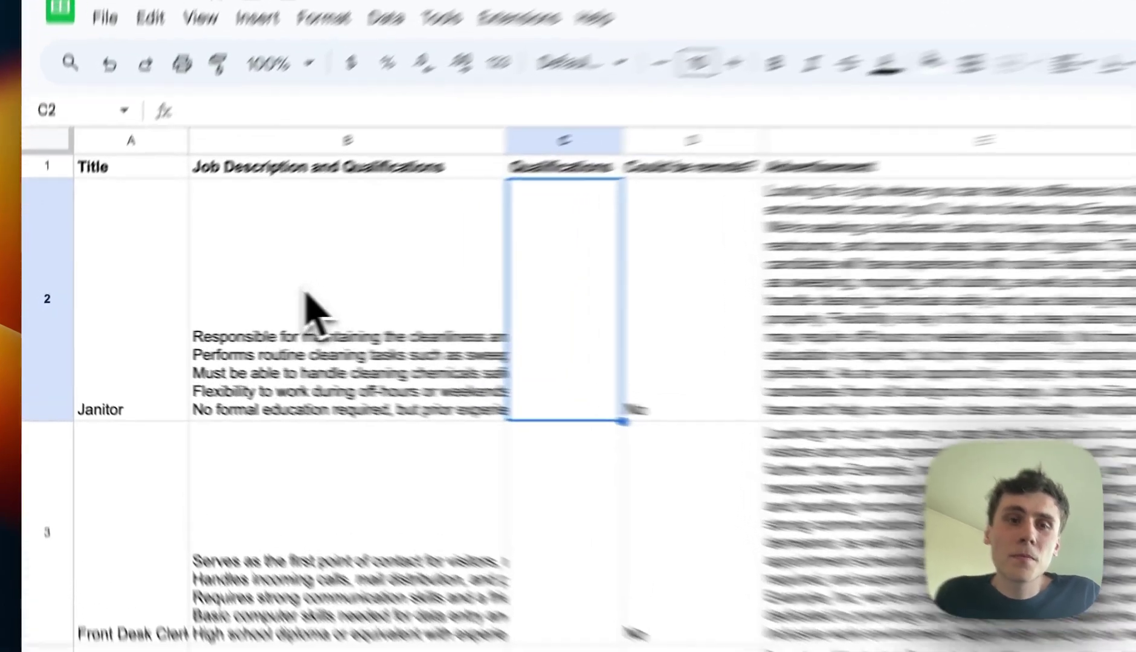
left_click(307, 296)
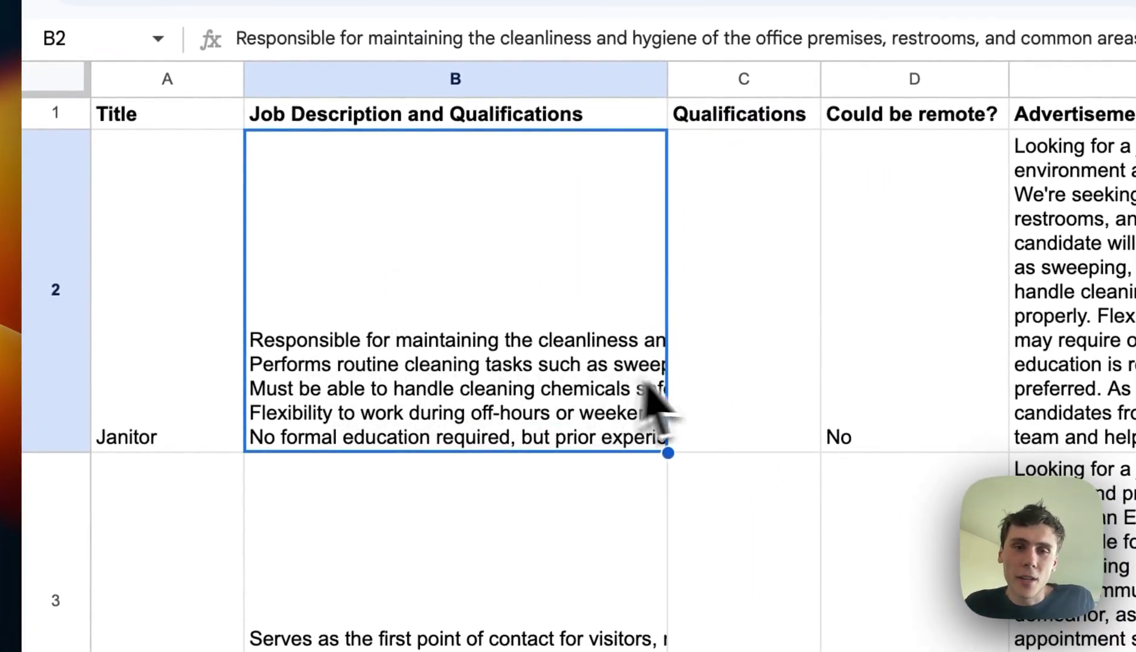
left_click(719, 412)
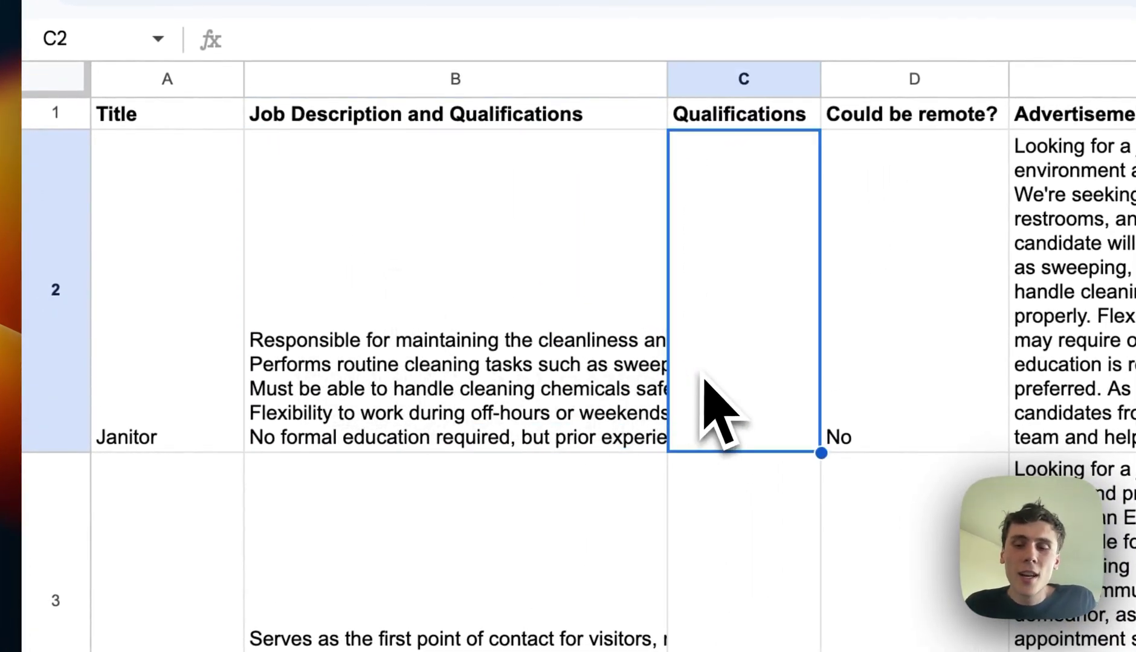
type("=AI(")
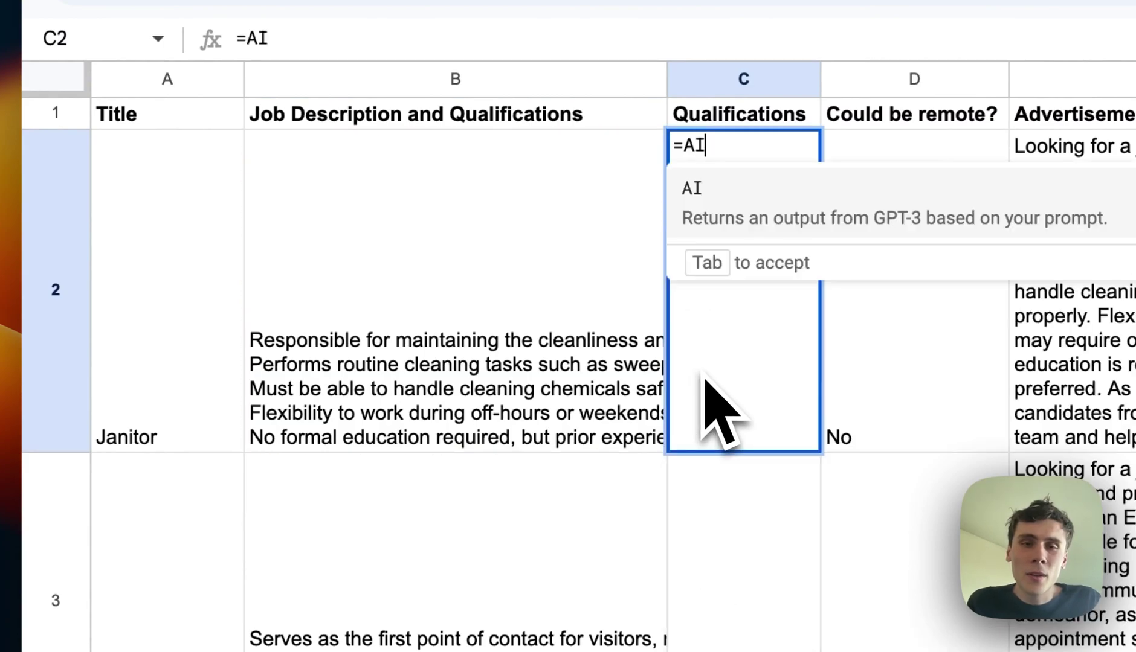
type("\"Is this jo")
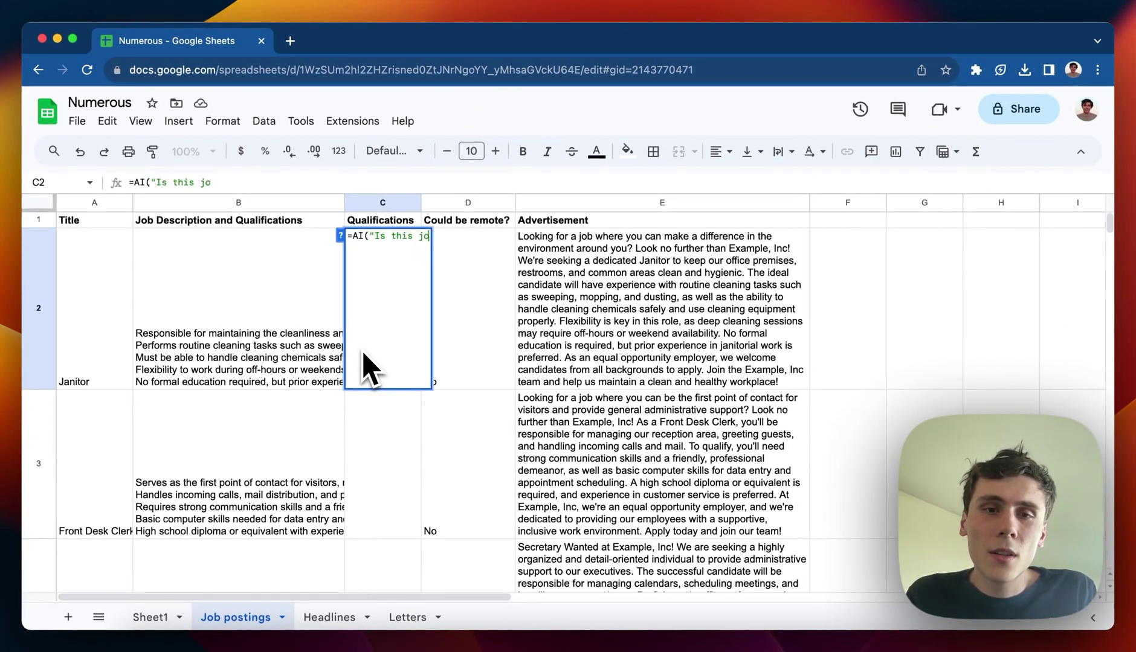
type("b descript")
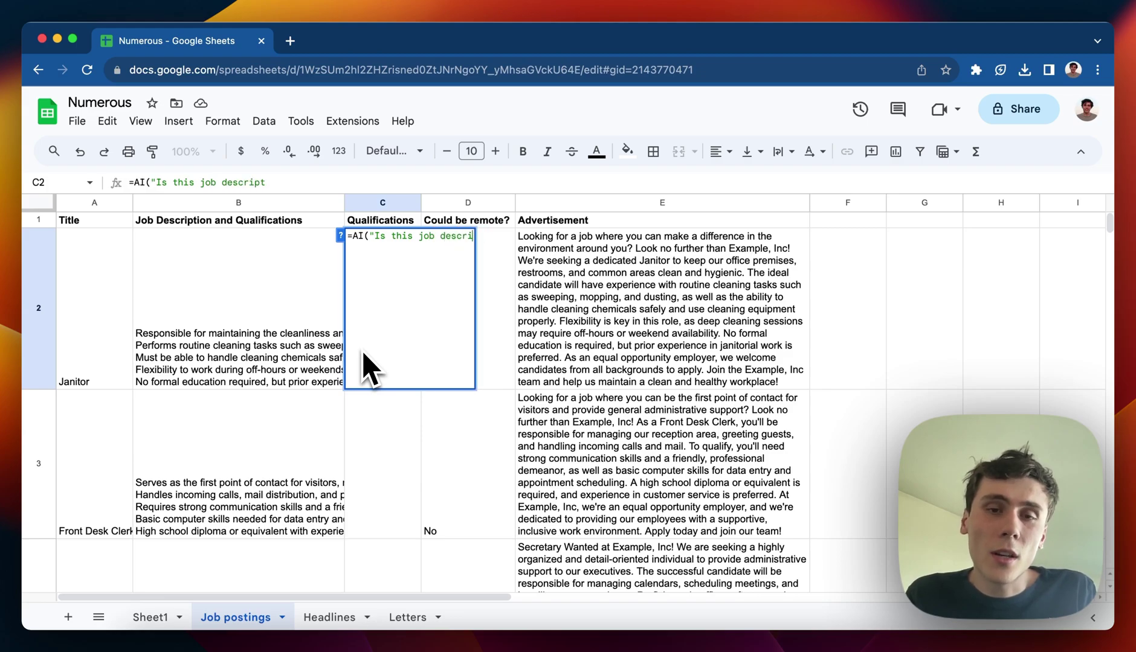
key("BackSpace")
key("BackSpace")
key("BackSpace")
key("BackSpace")
key("BackSpace")
key("BackSpace")
key("BackSpace")
key("BackSpace")
key("BackSpace")
key("BackSpace")
key("BackSpace")
key("BackSpace")
key("BackSpace")
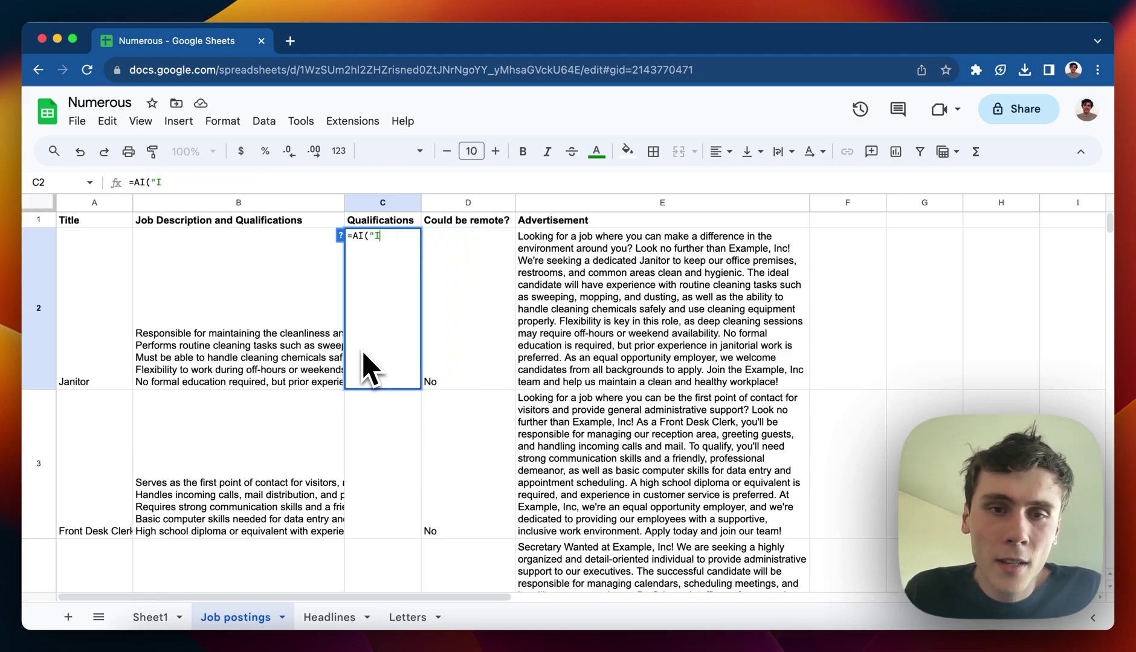
type("job descriptio")
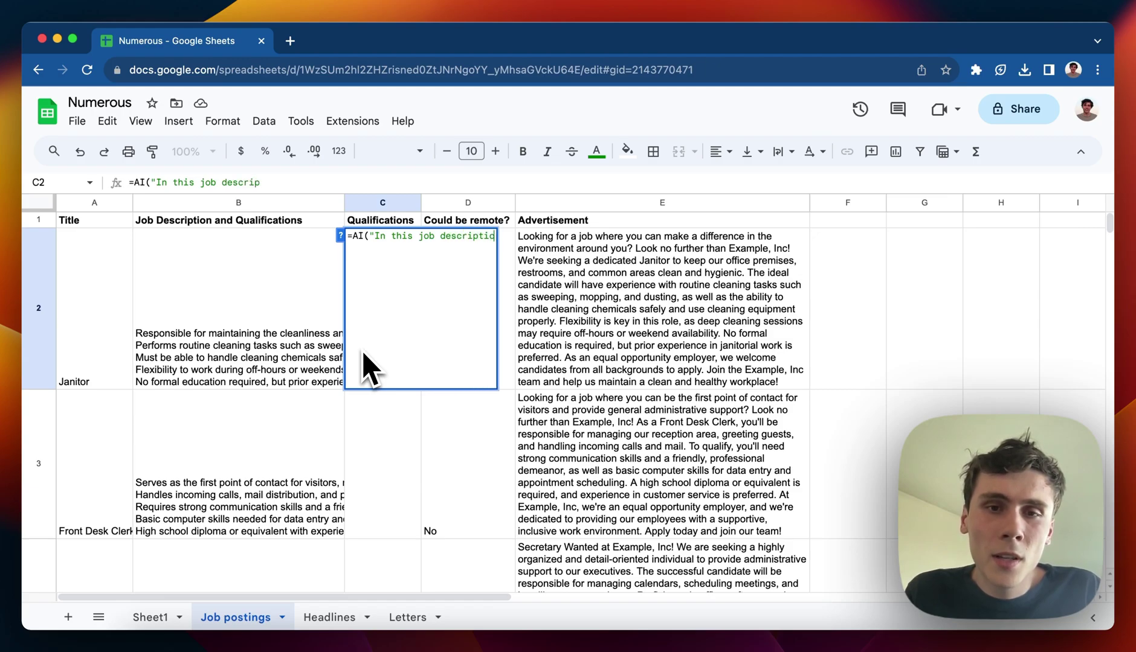
type("n, does it")
key("BackSpace")
key("BackSpace")
type("the job")
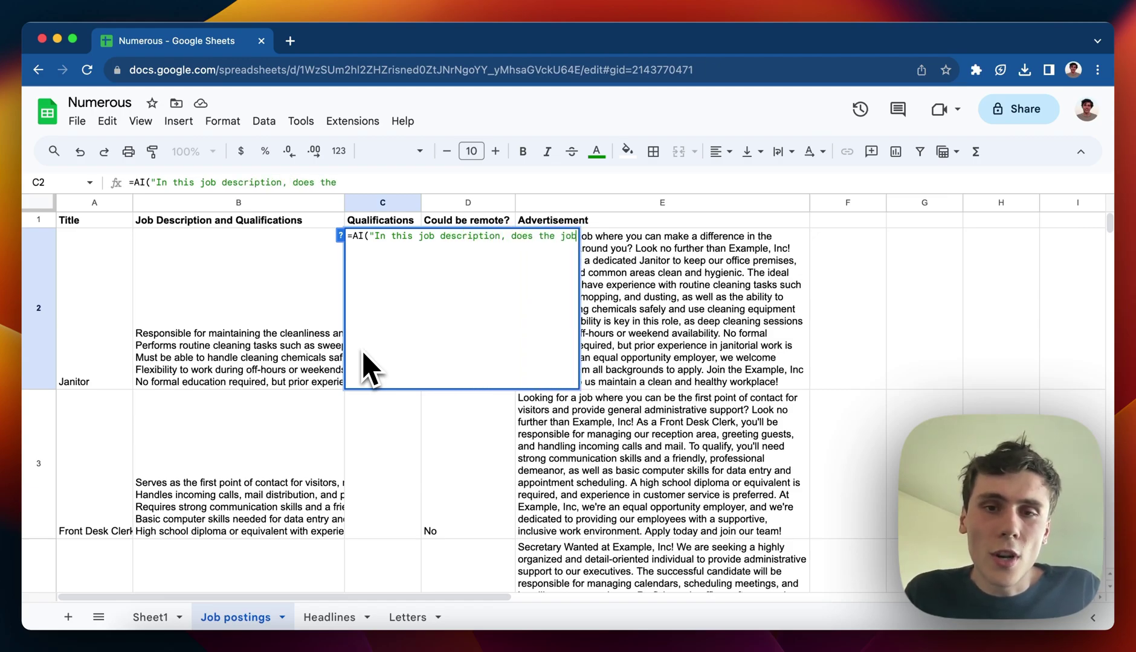
type(" require any form")
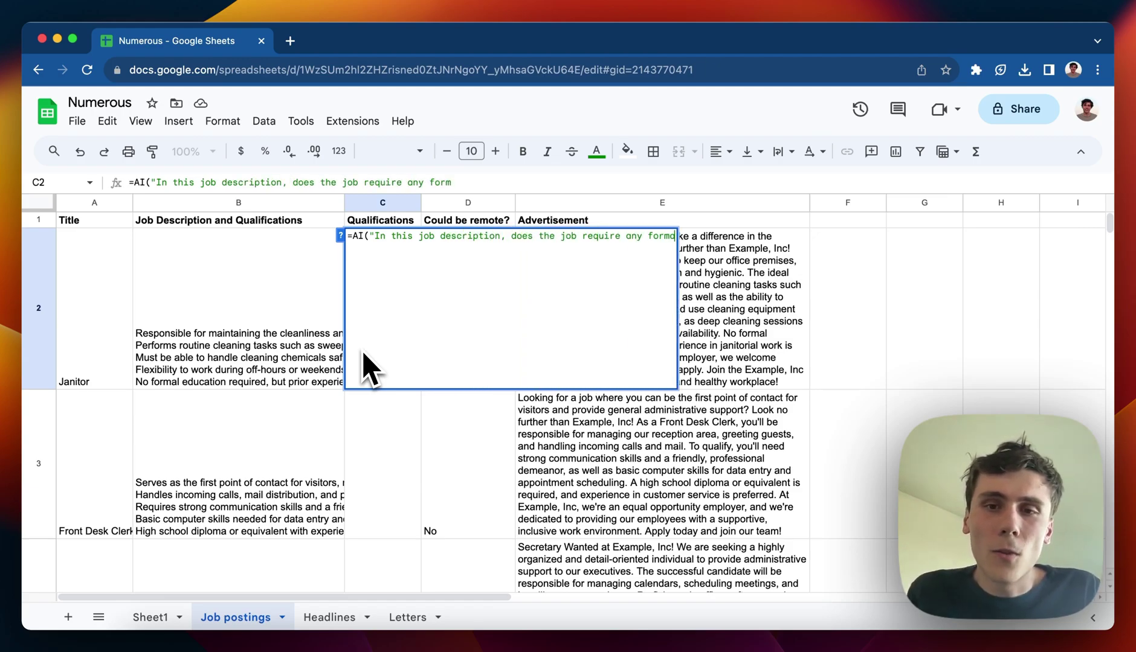
type("al education? Return Yes or")
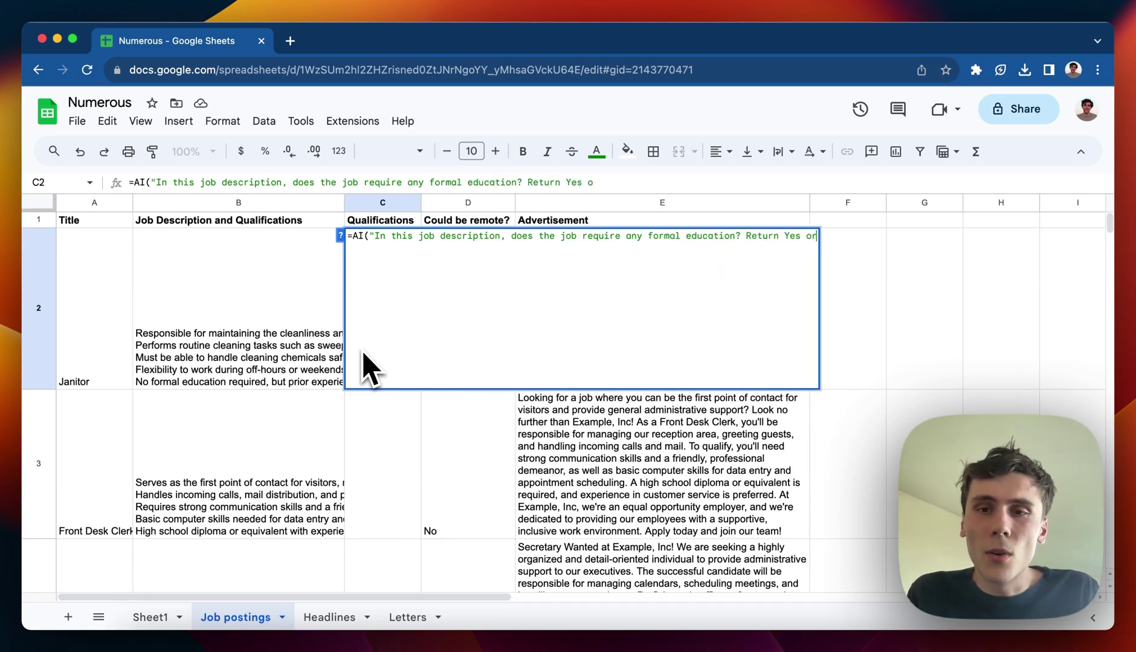
type(" No\",")
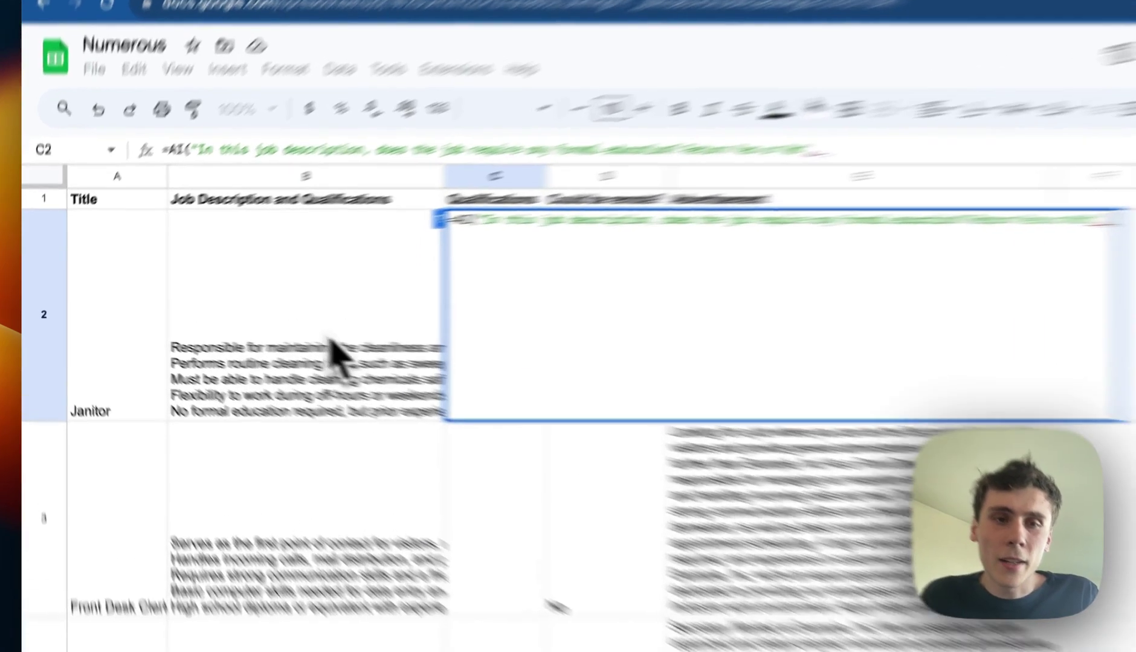
left_click(250, 320)
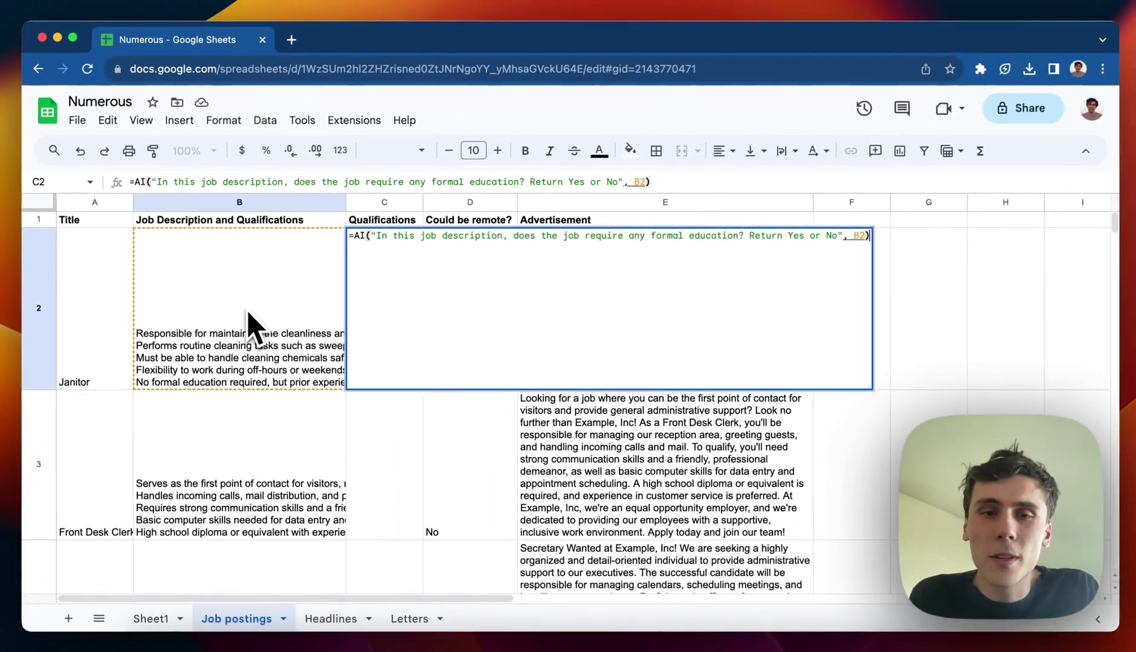
Commit the C2 formal-education formula and copy it down to C12, giving Secretary No, Accountant Yes.
key("Return")
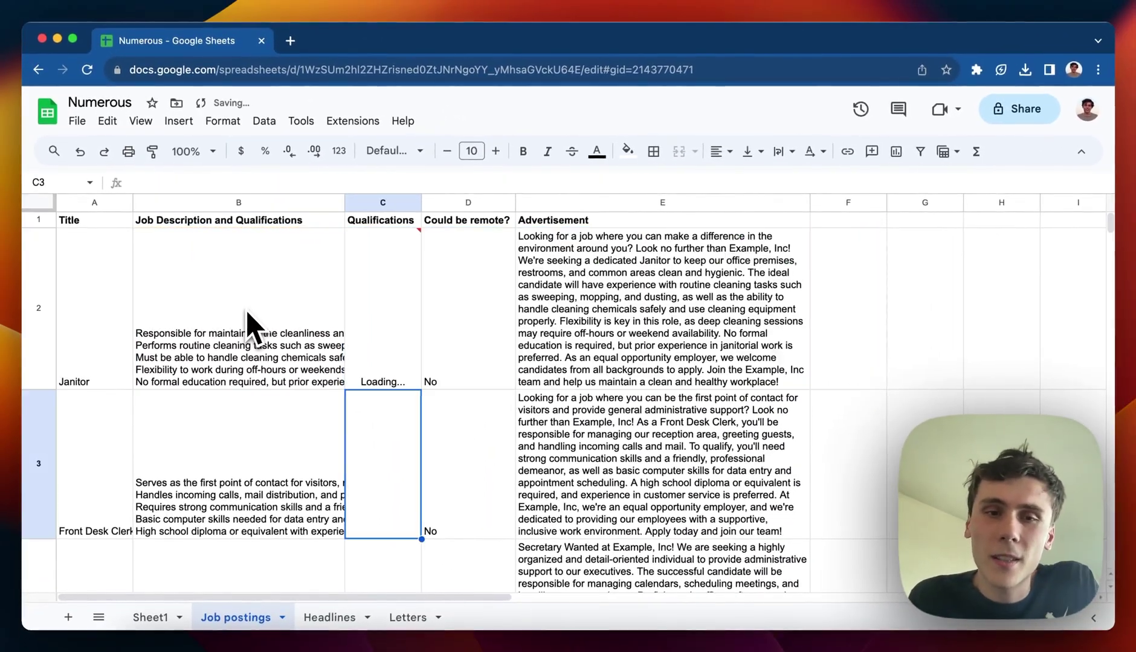
left_click(380, 356)
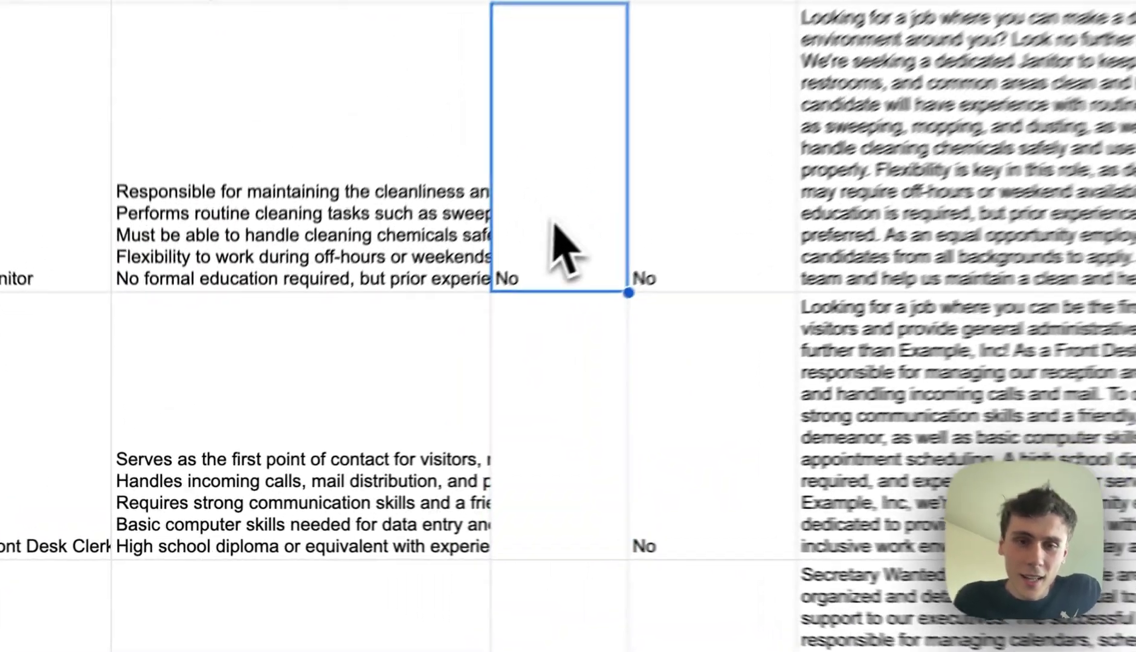
left_click(435, 267)
left_click(572, 269)
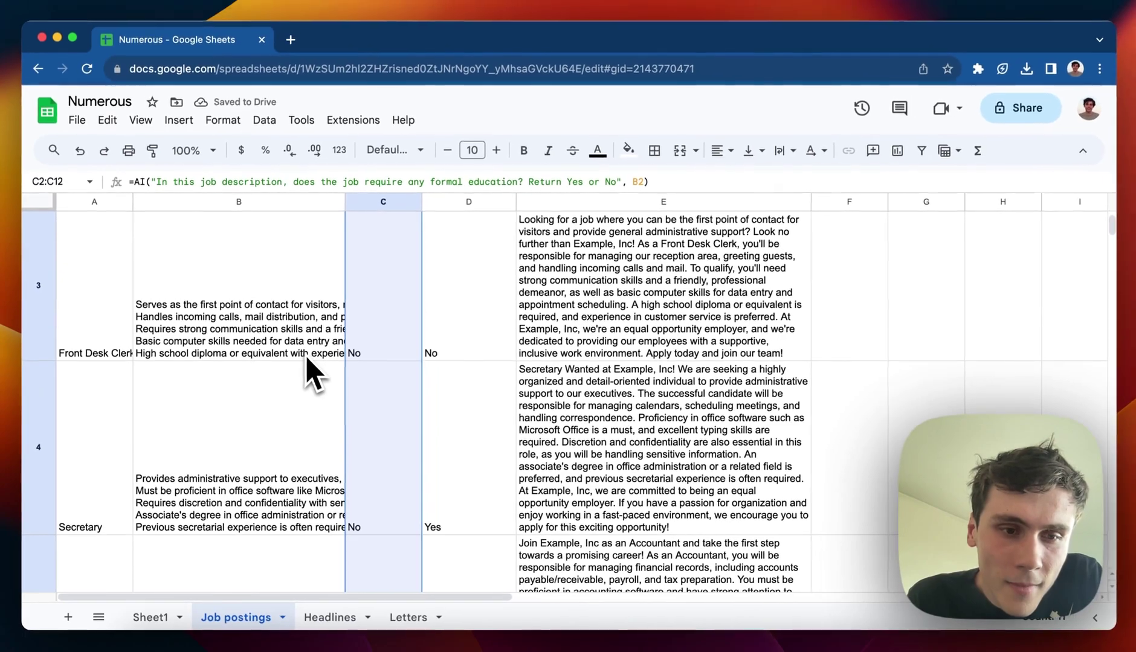
scroll(308, 363, "down", 3)
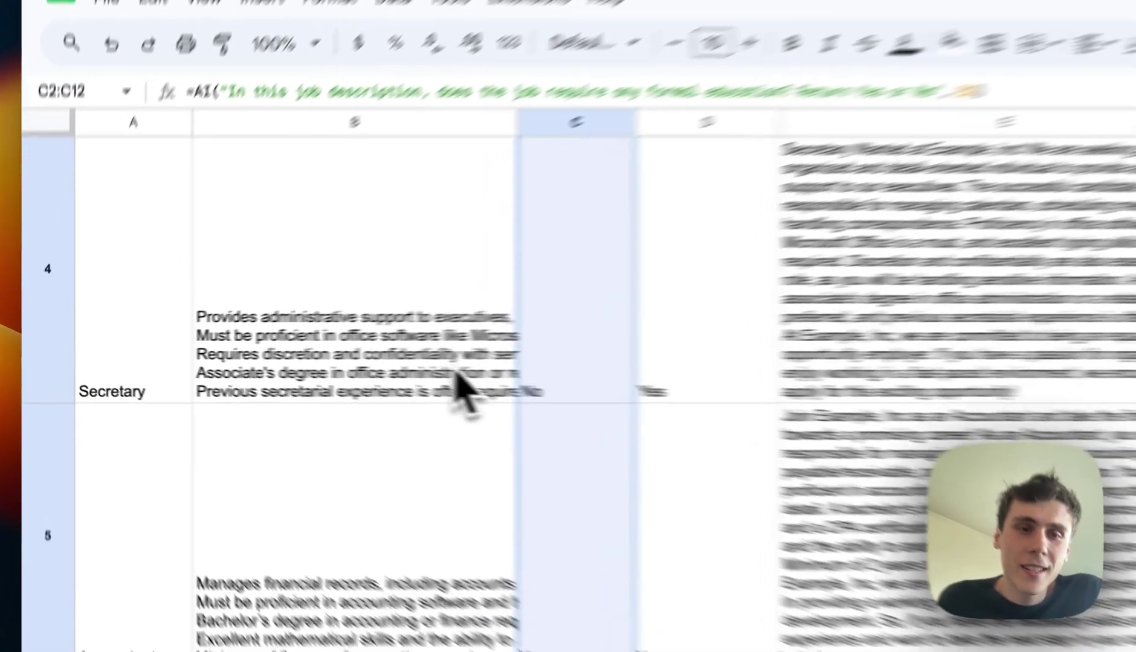
left_click(306, 365)
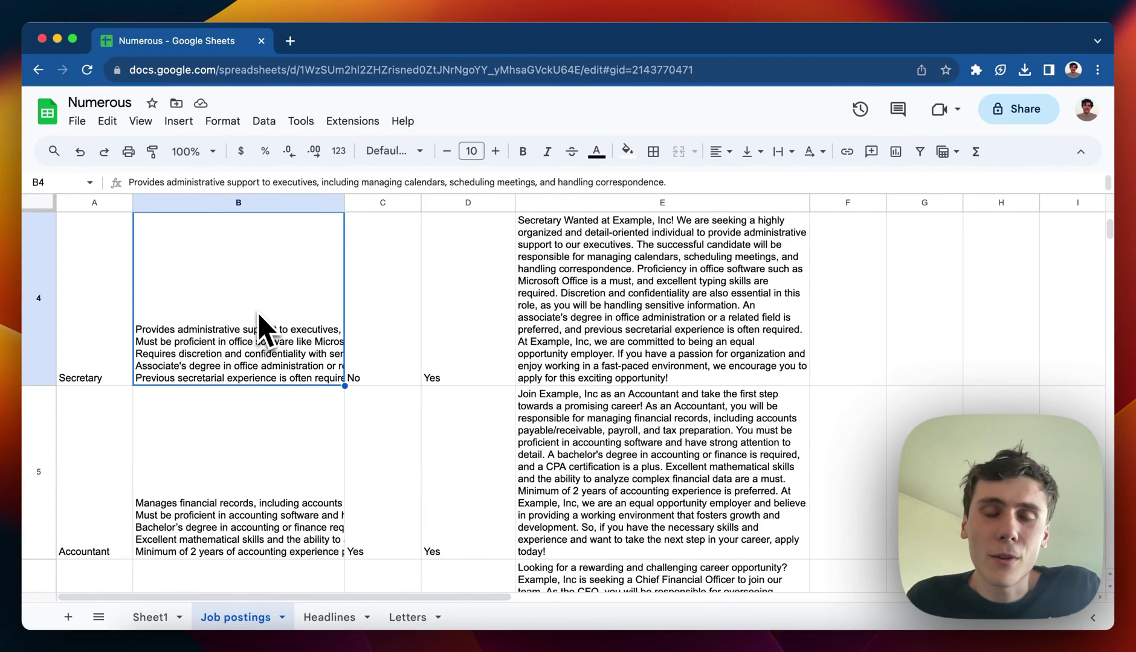
scroll(258, 313, "up", 5)
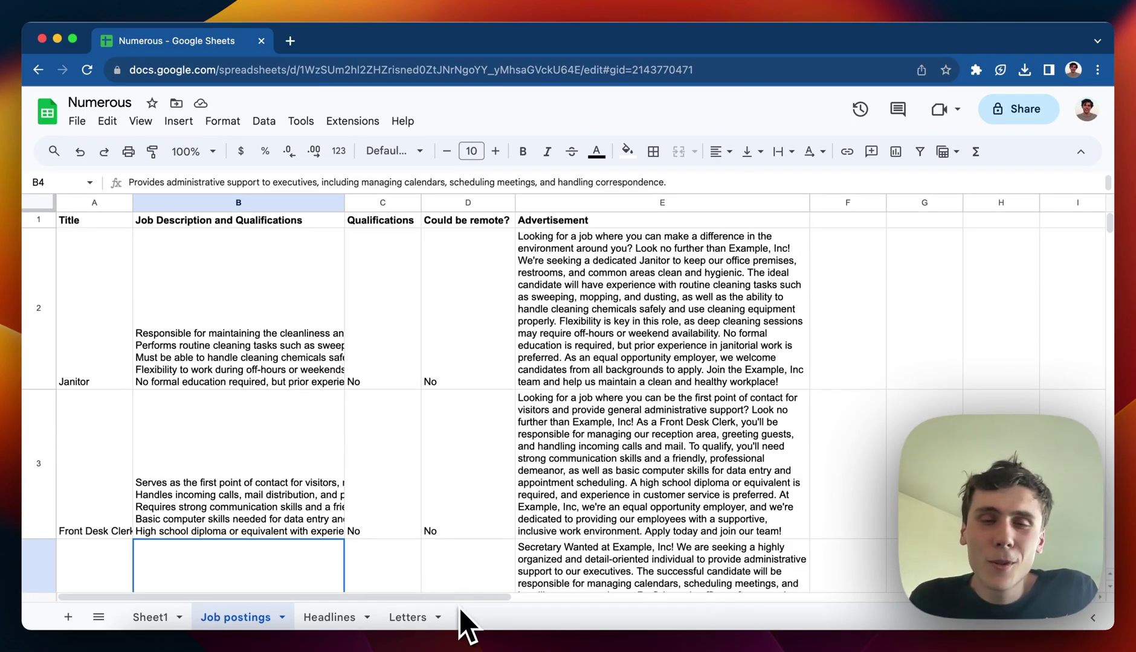